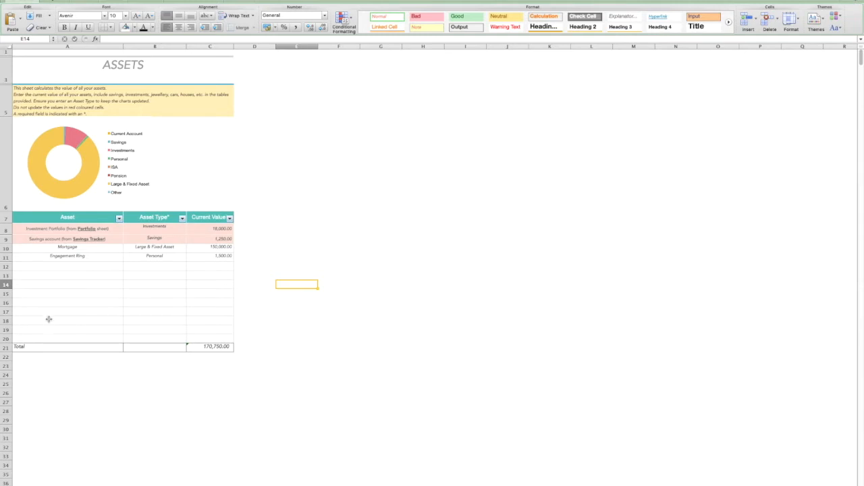
{"action": "mouse_move", "coordinate": [38, 143]}
{"action": "left_click_drag", "start_coordinate": [19, 230], "coordinate": [192, 239]}
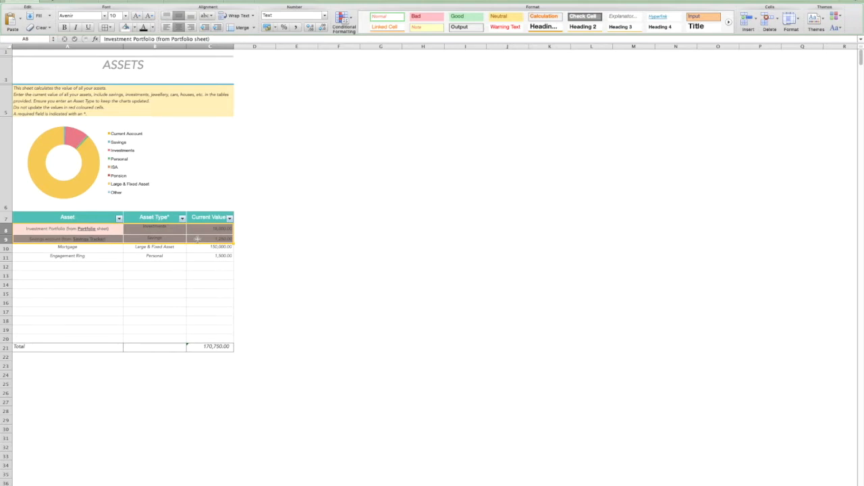
{"action": "left_click", "coordinate": [19, 250]}
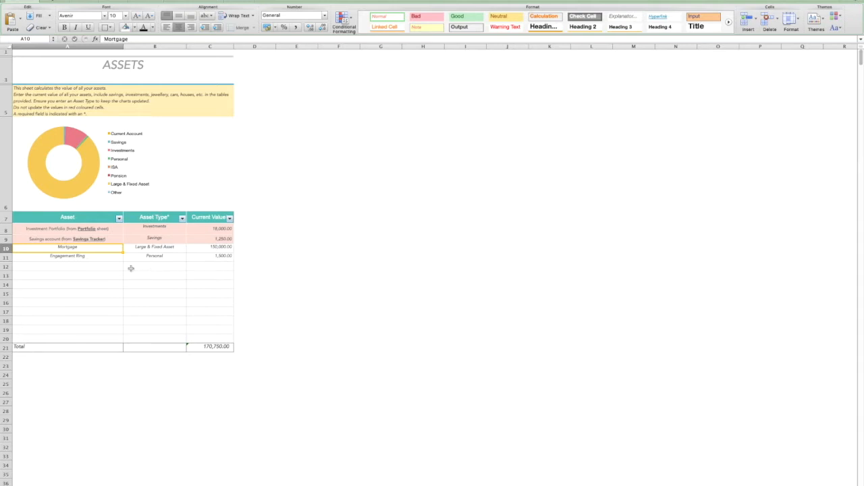
- Add a Savings asset in row 12 of the assets table with asset type Savings and current value 3000
{"action": "left_click", "coordinate": [58, 266]}
{"action": "type", "text": "Savings"}
{"action": "left_click", "coordinate": [162, 266]}
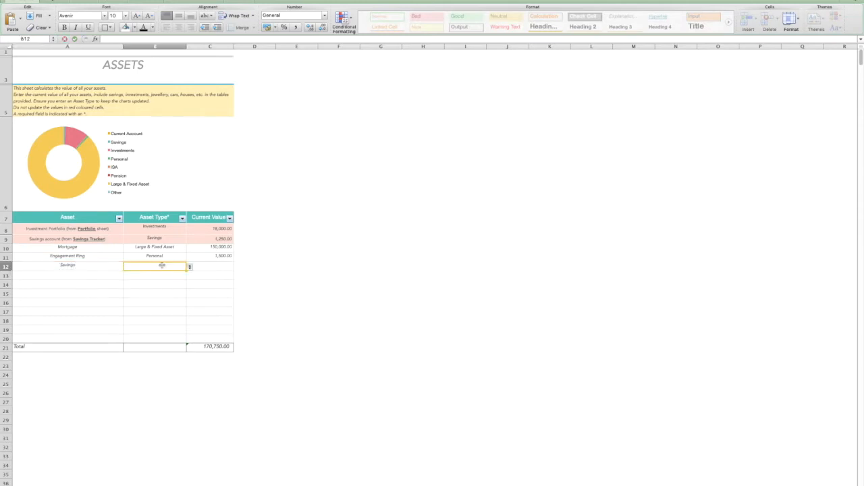
{"action": "left_click", "coordinate": [189, 268]}
{"action": "left_click", "coordinate": [146, 283]}
{"action": "left_click", "coordinate": [212, 266]}
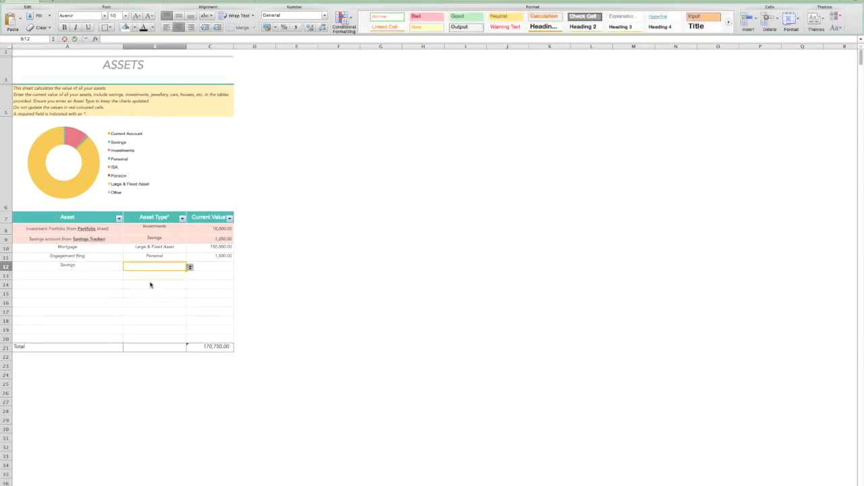
{"action": "type", "text": "3000"}
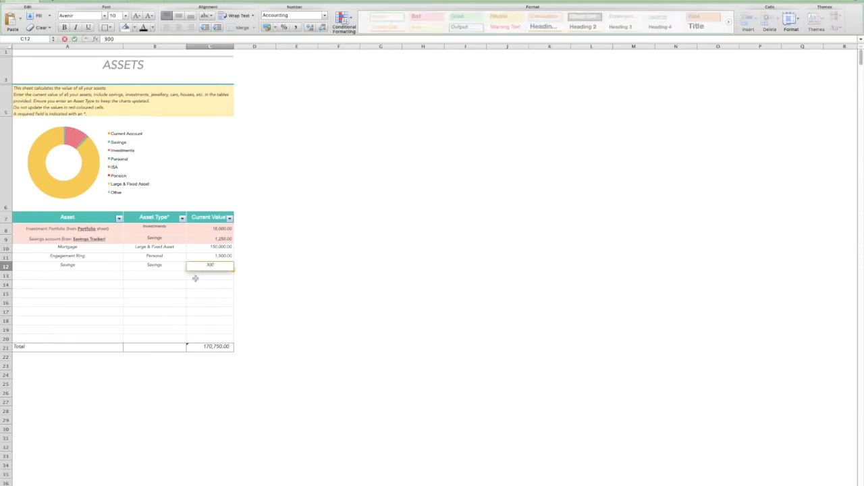
- Add a Car asset in row 13 with asset type Large & Fixed Asset and current value 20,000
{"action": "left_click", "coordinate": [80, 277]}
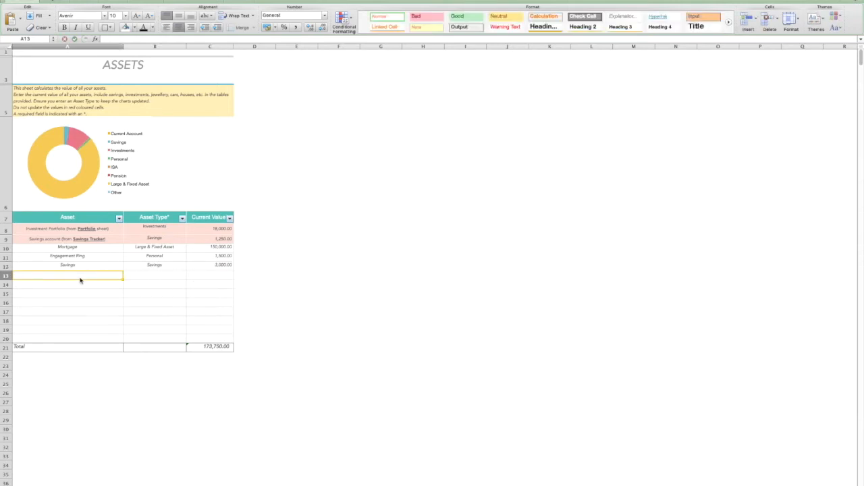
{"action": "type", "text": "Car"}
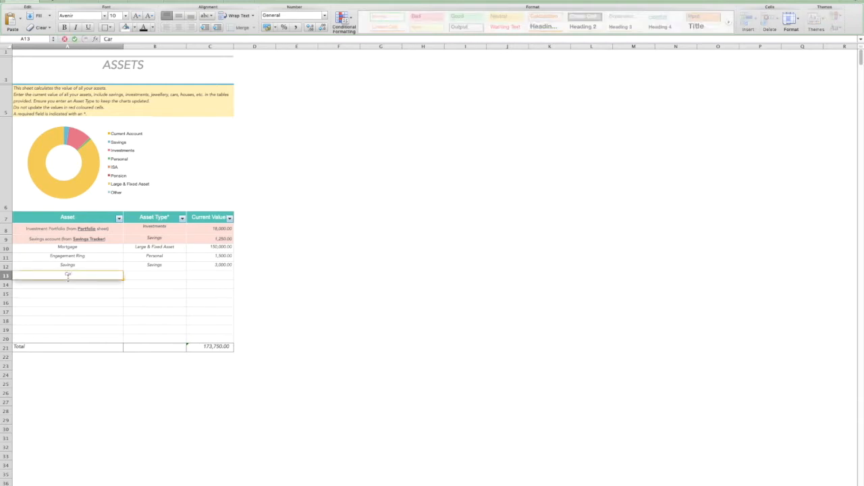
{"action": "left_click", "coordinate": [160, 275]}
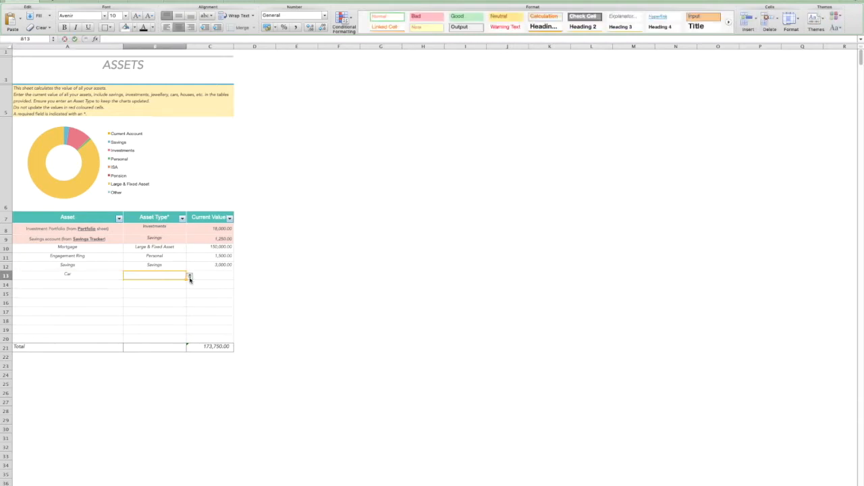
{"action": "left_click", "coordinate": [190, 278]}
{"action": "left_click", "coordinate": [139, 325]}
{"action": "left_click", "coordinate": [210, 277]}
{"action": "type", "text": "20,000"}
{"action": "left_click", "coordinate": [160, 284]}
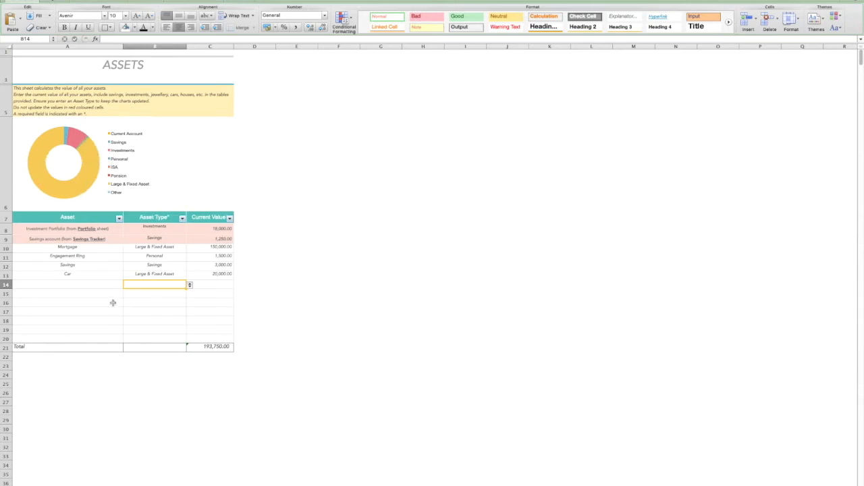
- Change the Car's asset type to Personal
{"action": "left_click", "coordinate": [145, 275]}
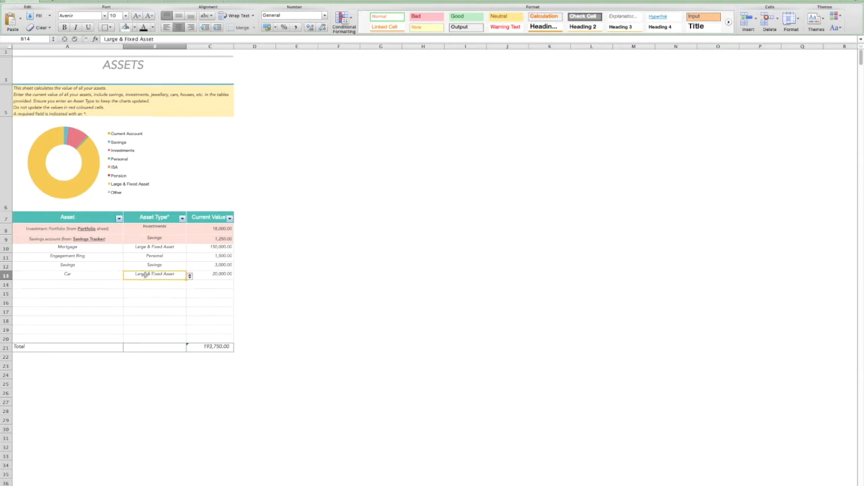
{"action": "left_click", "coordinate": [189, 276]}
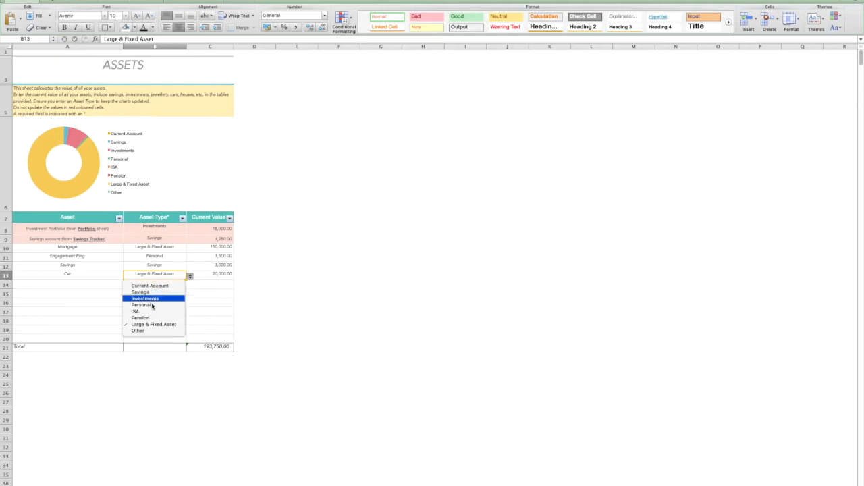
{"action": "left_click", "coordinate": [152, 305]}
- Look over the assets chart on the How Much I'm Worth sheet and return to the Assets sheet
{"action": "mouse_move", "coordinate": [92, 148]}
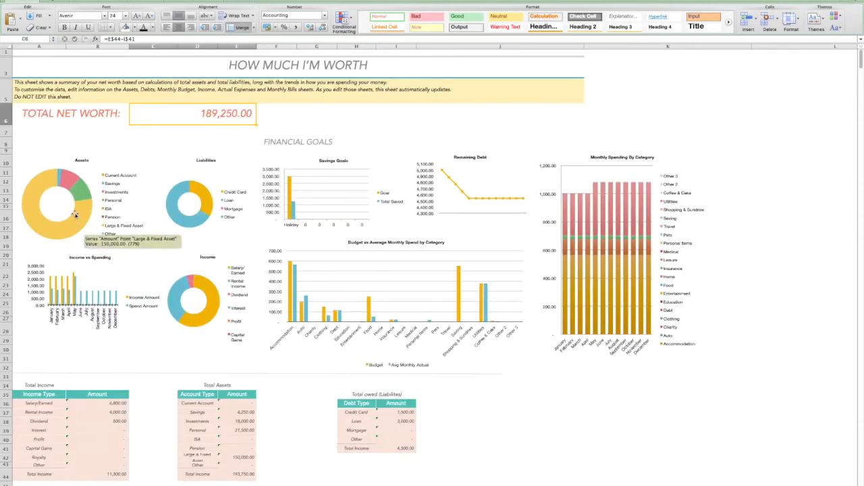
{"action": "mouse_move", "coordinate": [26, 213]}
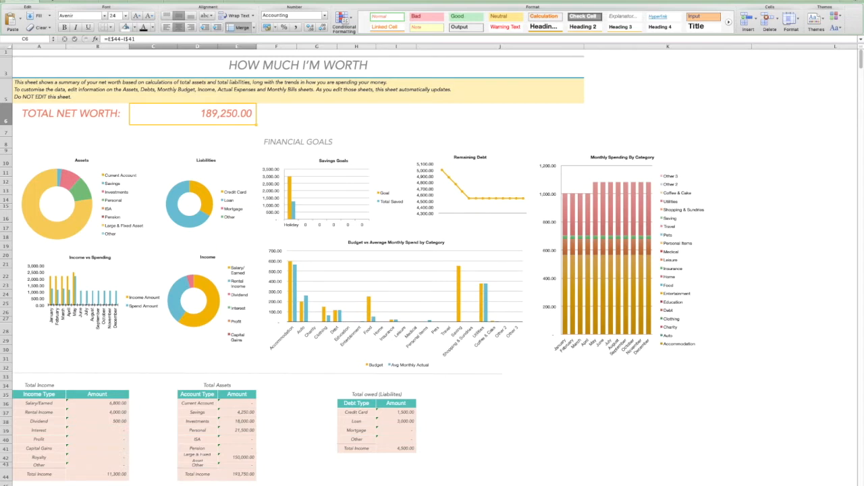
{"action": "key", "text": "ctrl+Page_Down"}
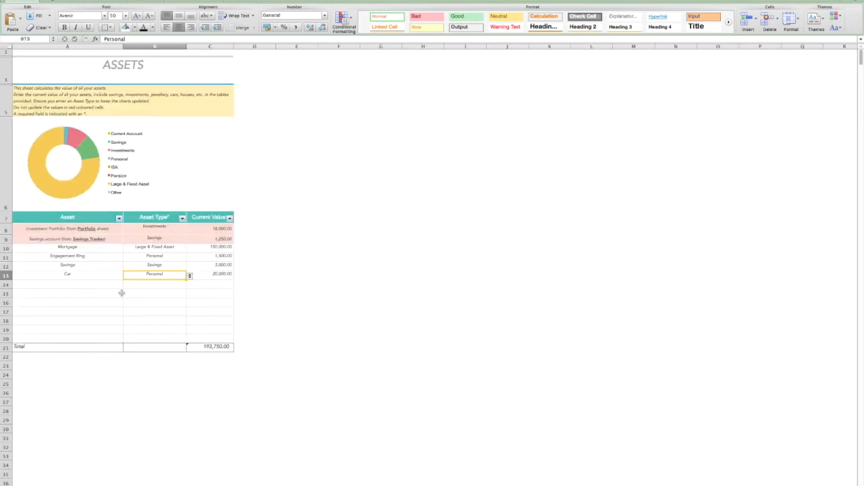
- Insert an extra row at row 20, just above the Total row of the assets table
{"action": "left_click", "coordinate": [6, 338]}
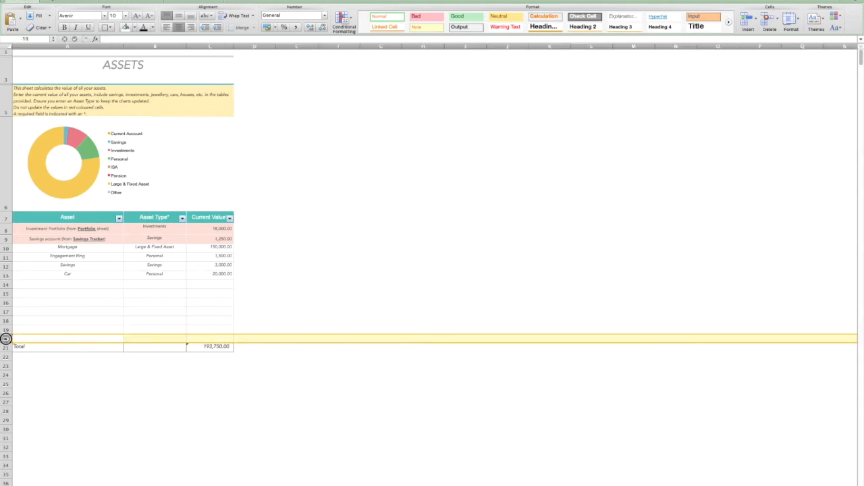
{"action": "right_click", "coordinate": [6, 338]}
{"action": "left_click", "coordinate": [24, 381]}
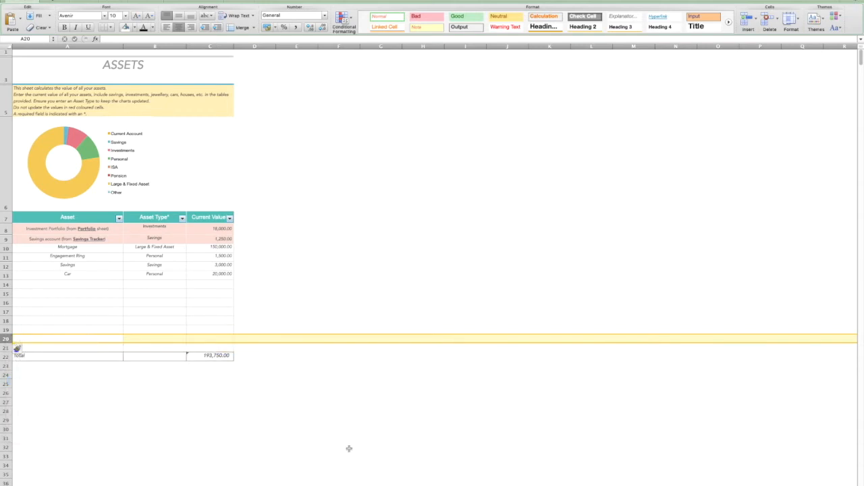
- Examine the Holiday goal, months to save, monthly goal and deposits on the Savings Tracker, and check the savings row on the Assets sheet
{"action": "left_click", "coordinate": [379, 485]}
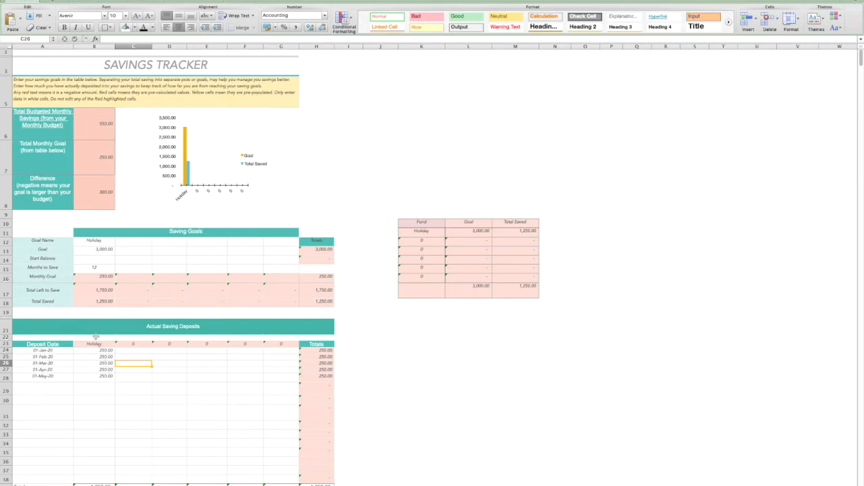
{"action": "left_click", "coordinate": [78, 252]}
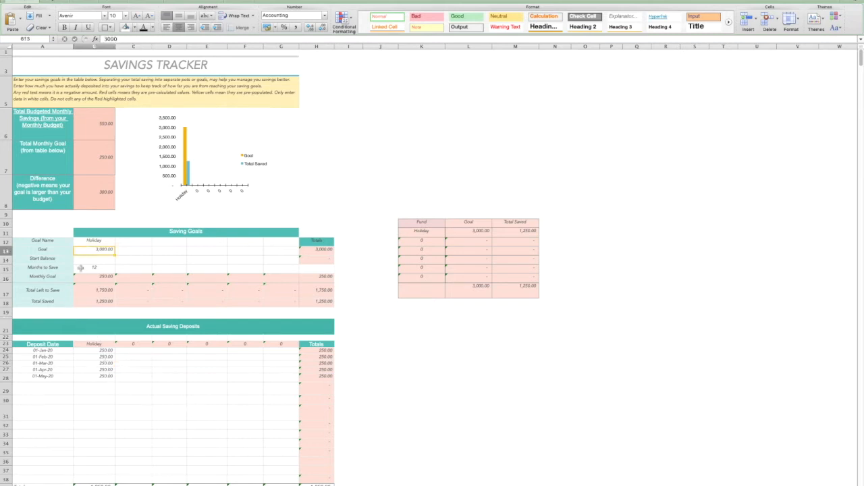
{"action": "left_click", "coordinate": [78, 269]}
{"action": "left_click", "coordinate": [80, 278]}
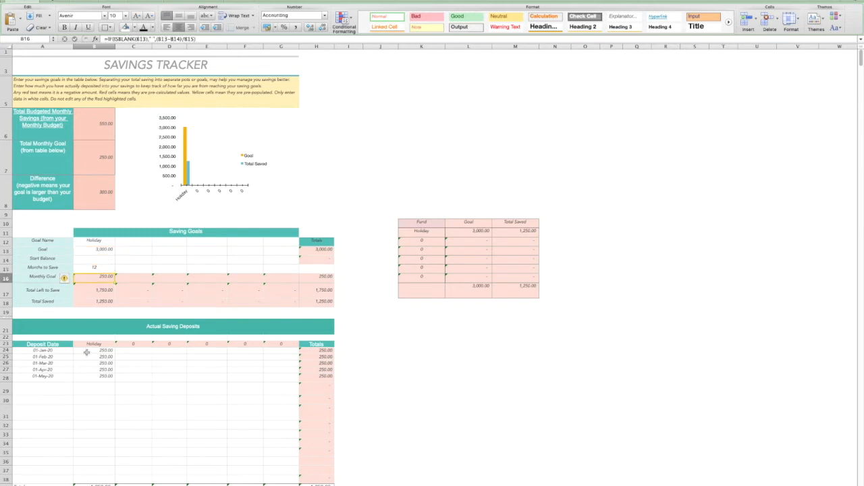
{"action": "left_click", "coordinate": [86, 352]}
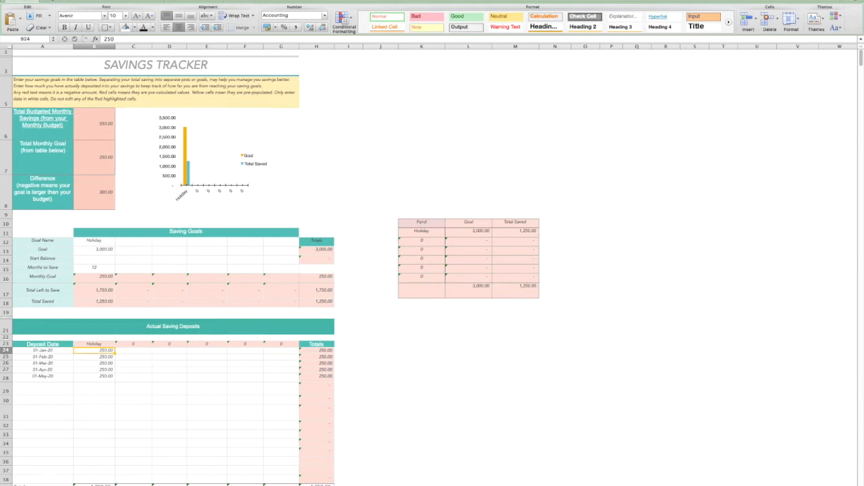
{"action": "left_click", "coordinate": [305, 485]}
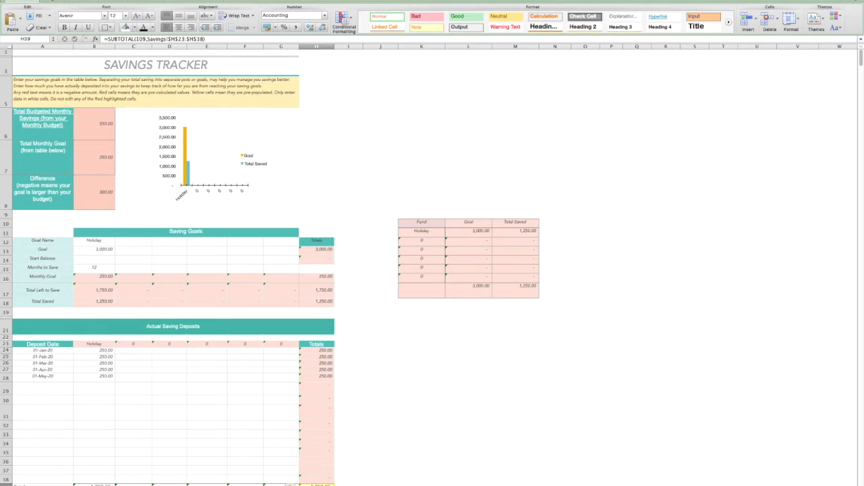
{"action": "key", "text": "ctrl+Page_Down"}
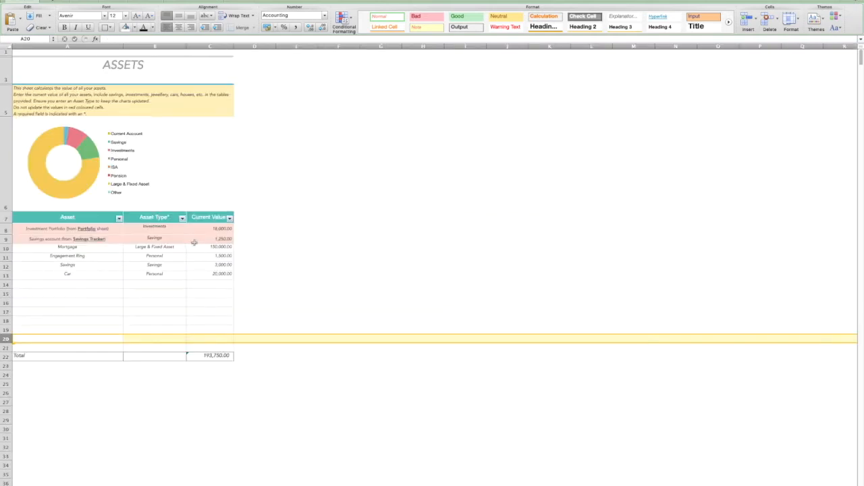
{"action": "key", "text": "ctrl+Page_Up"}
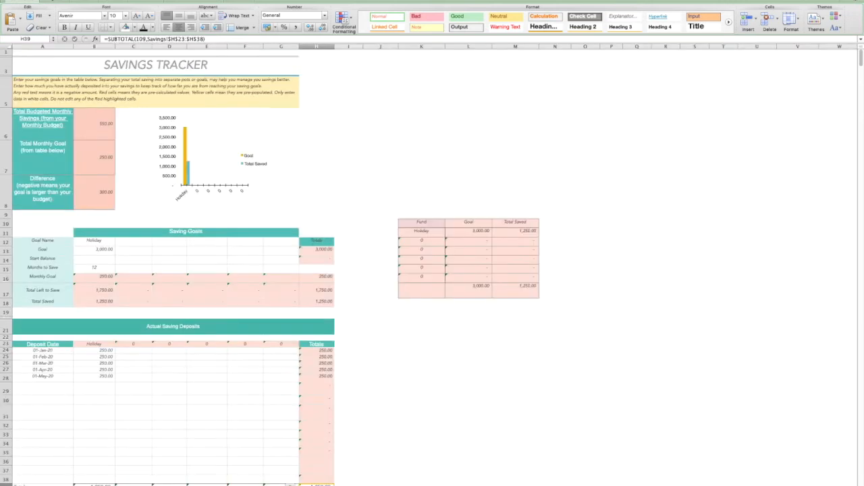
- Add a Wedding savings goal beside Holiday with a goal of 10000, a start balance of 3000 and 24 months to save
{"action": "left_click", "coordinate": [128, 245]}
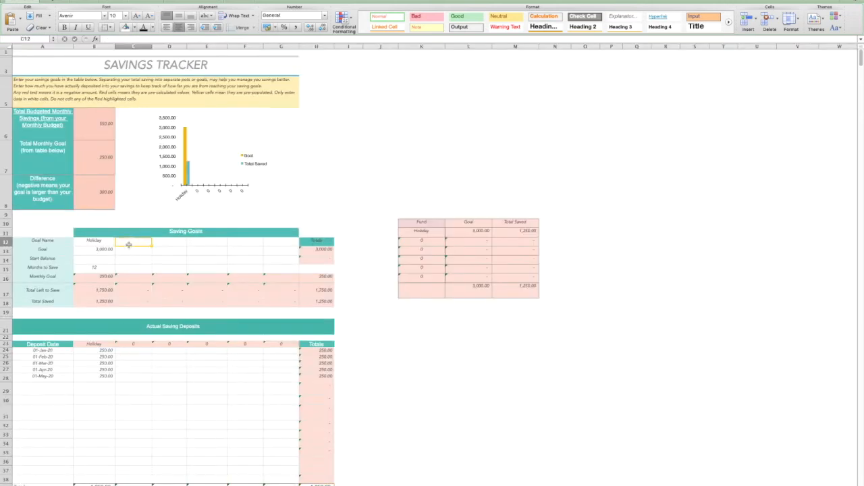
{"action": "type", "text": "Wedding"}
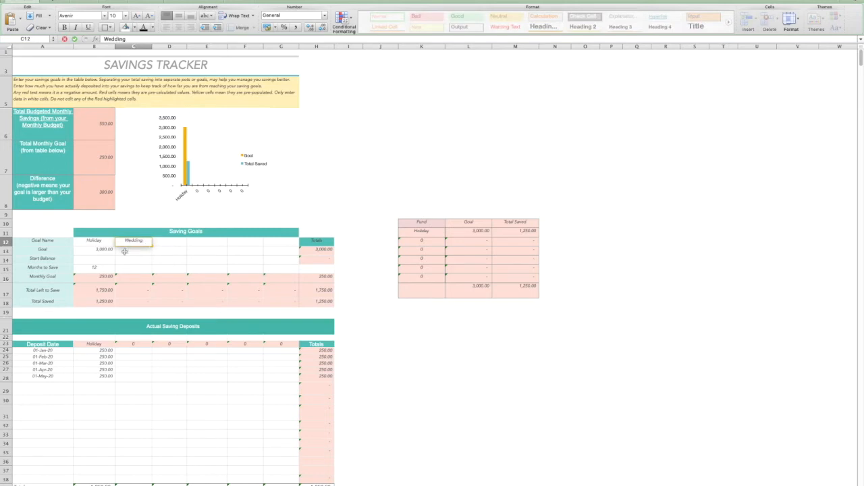
{"action": "key", "text": "Return"}
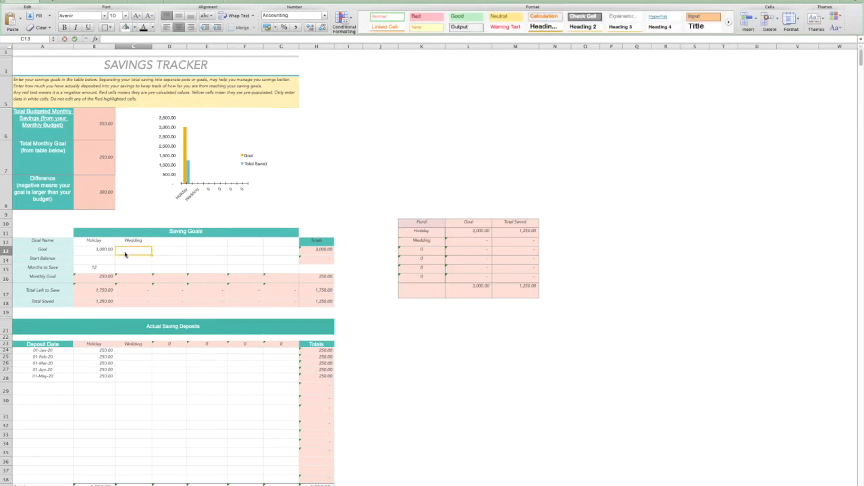
{"action": "type", "text": "10000"}
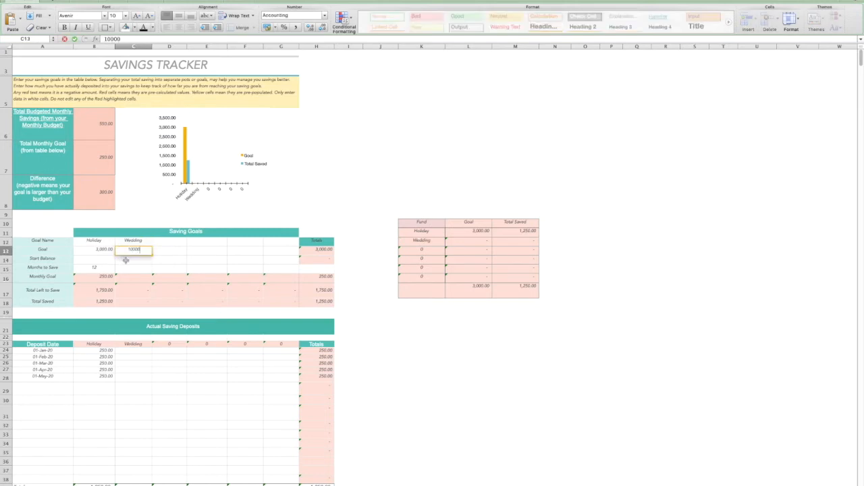
{"action": "key", "text": "Return"}
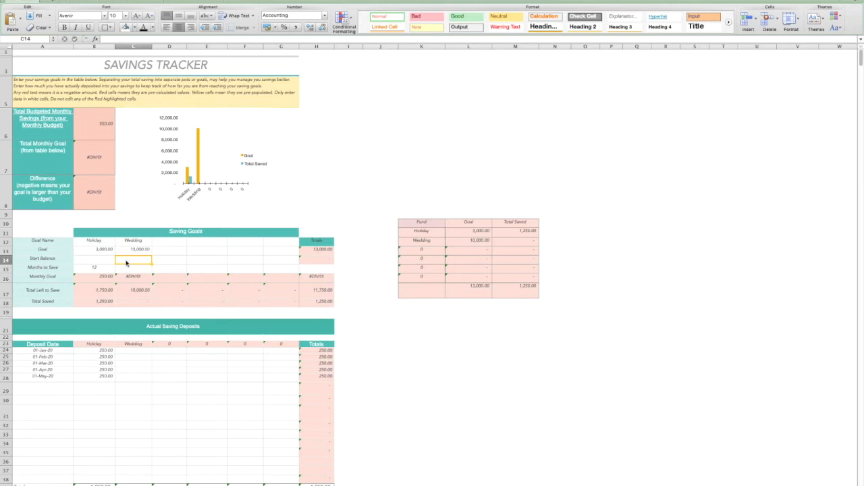
{"action": "type", "text": "3000"}
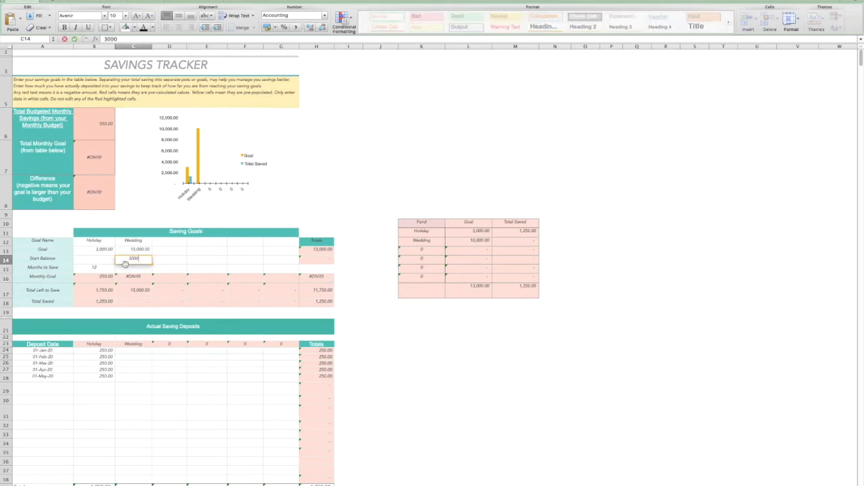
{"action": "key", "text": "Return"}
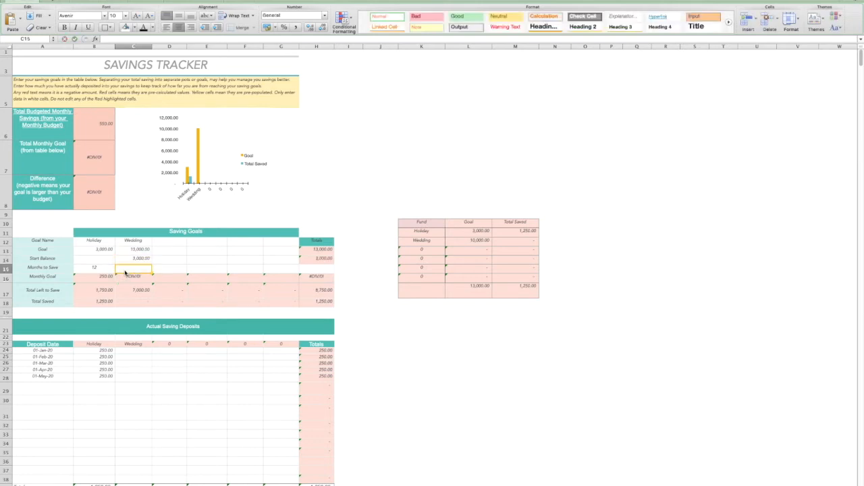
{"action": "type", "text": "24"}
{"action": "left_click", "coordinate": [160, 272]}
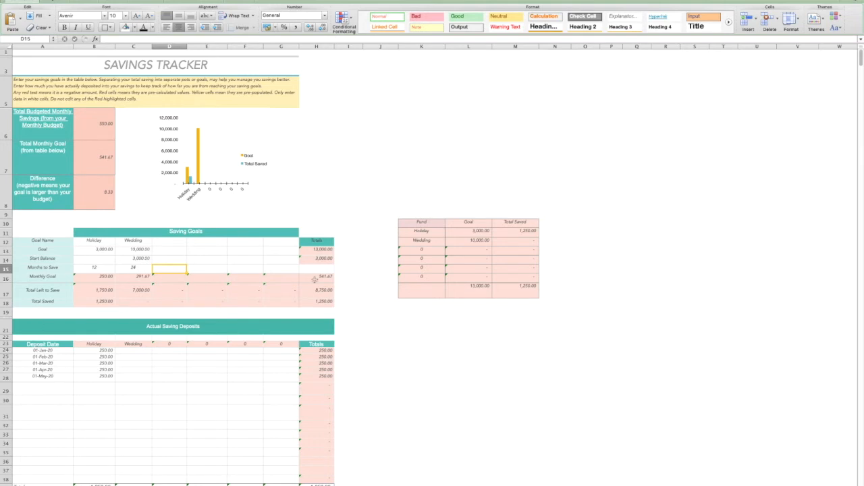
- Check the Total Budgeted Monthly Savings against the Savings row's amount on the Monthly Budget sheet
{"action": "left_click", "coordinate": [85, 123]}
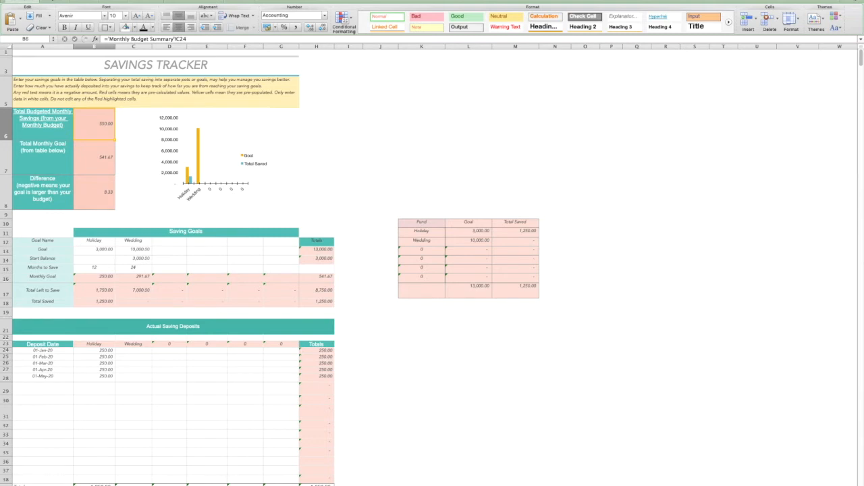
{"action": "left_click", "coordinate": [128, 485]}
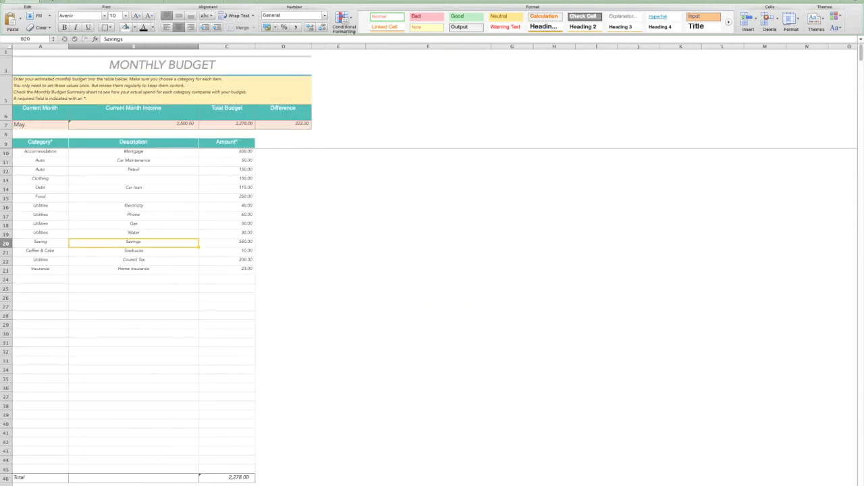
{"action": "left_click", "coordinate": [6, 243]}
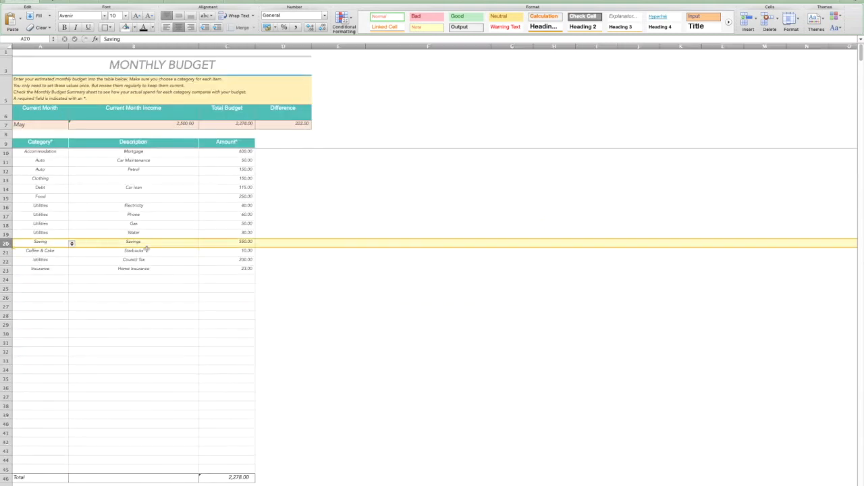
{"action": "left_click", "coordinate": [220, 244]}
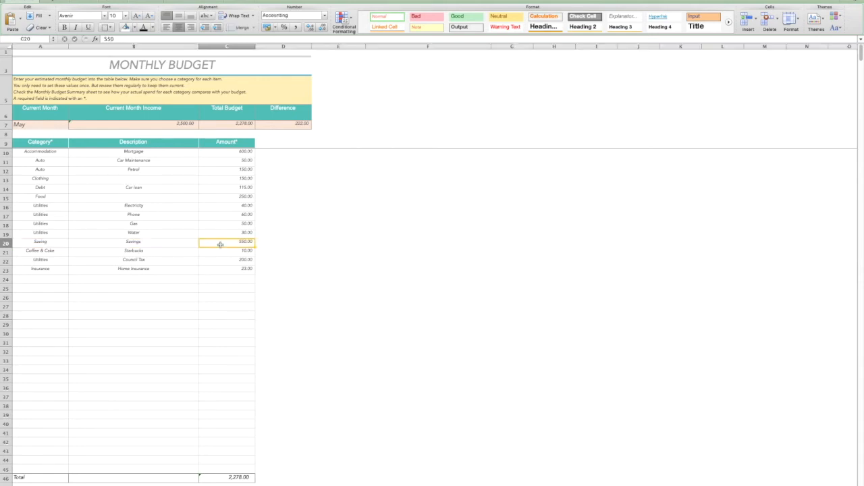
- Set the Savings row's amount in the Monthly Budget to 400 and return to the Savings Tracker sheet
{"action": "type", "text": "400"}
{"action": "left_click", "coordinate": [168, 245]}
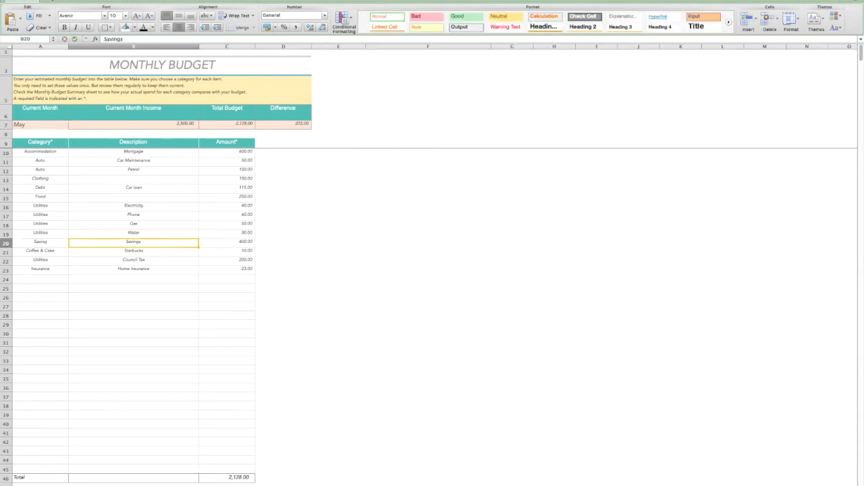
{"action": "left_click", "coordinate": [297, 485]}
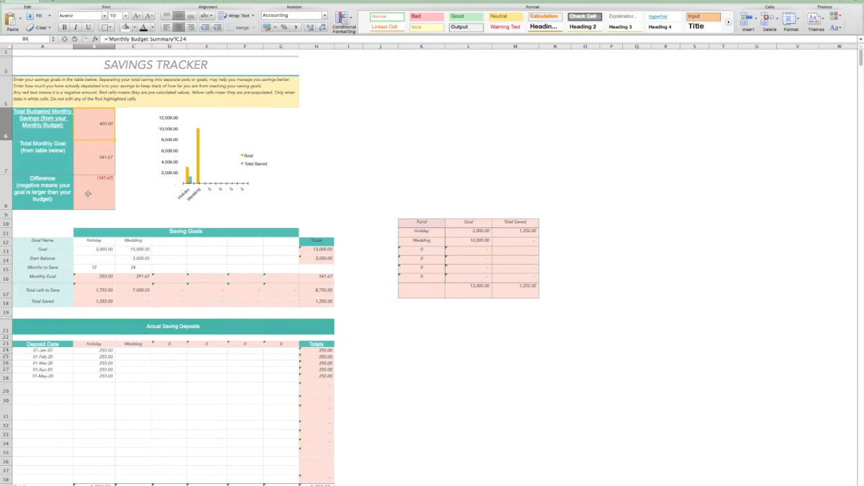
- Try 36 months to save for the Wedding goal, and set it back to 24
{"action": "left_click", "coordinate": [123, 252]}
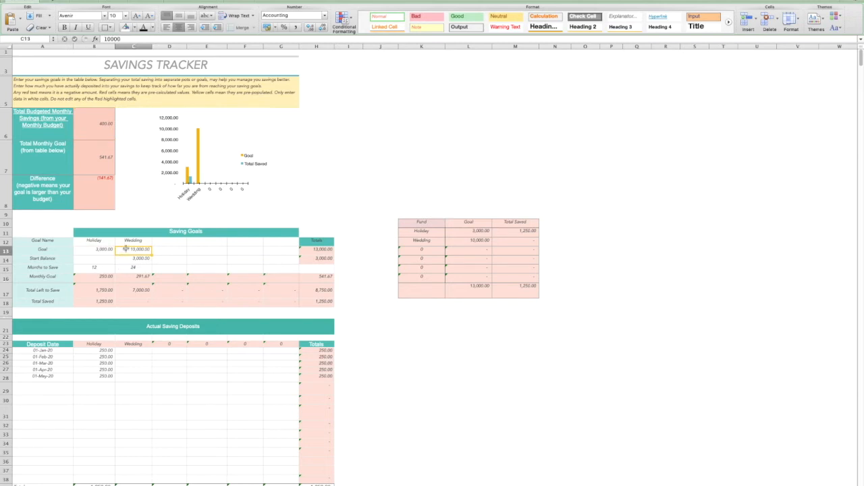
{"action": "left_click", "coordinate": [123, 269]}
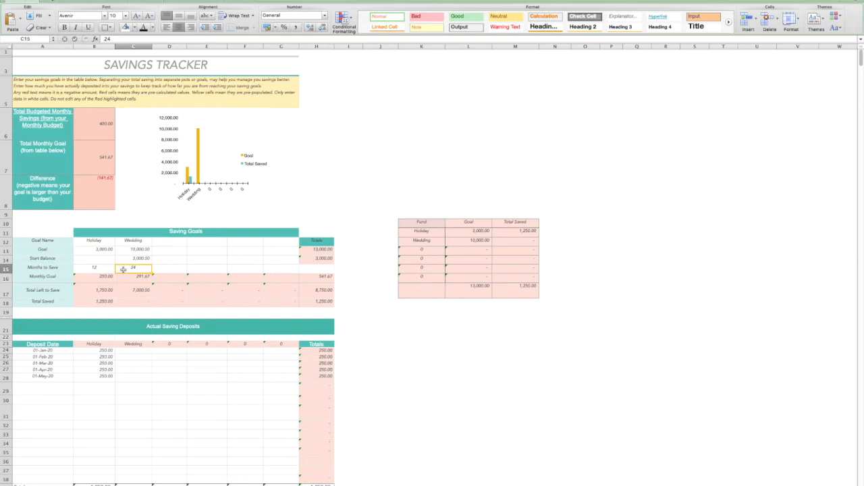
{"action": "type", "text": "36"}
{"action": "left_click", "coordinate": [167, 271]}
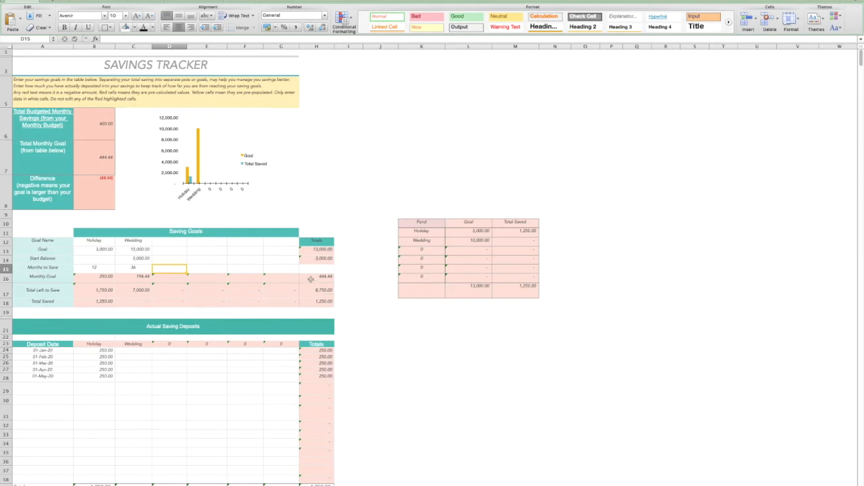
{"action": "left_click", "coordinate": [129, 270]}
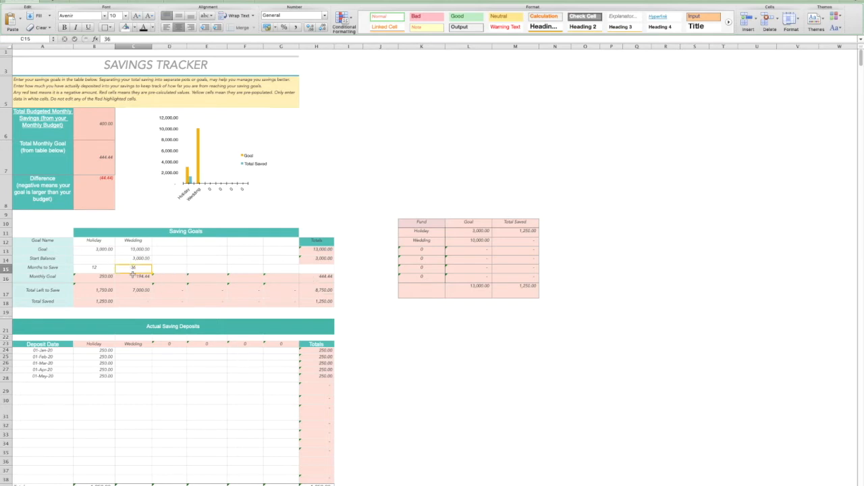
{"action": "type", "text": "24"}
{"action": "key", "text": "Tab"}
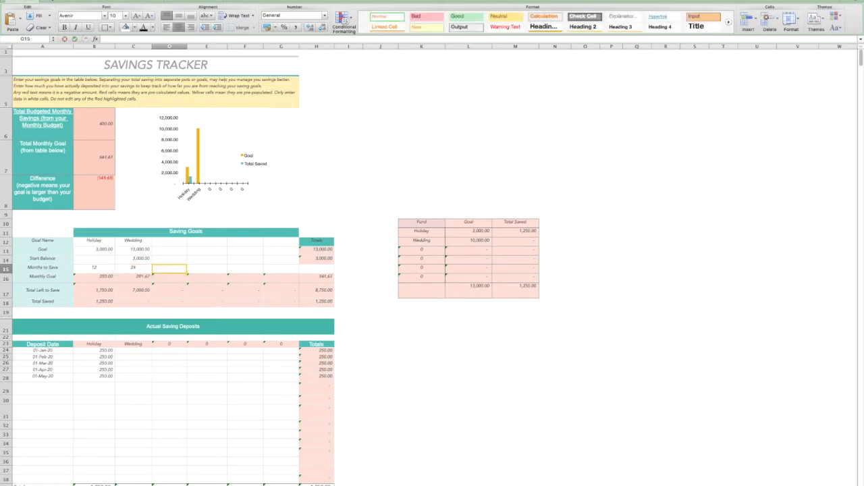
- Set the Savings row's amount on the Monthly Budget sheet to 550 and return to the Savings Tracker
{"action": "key", "text": "ctrl+Page_Down"}
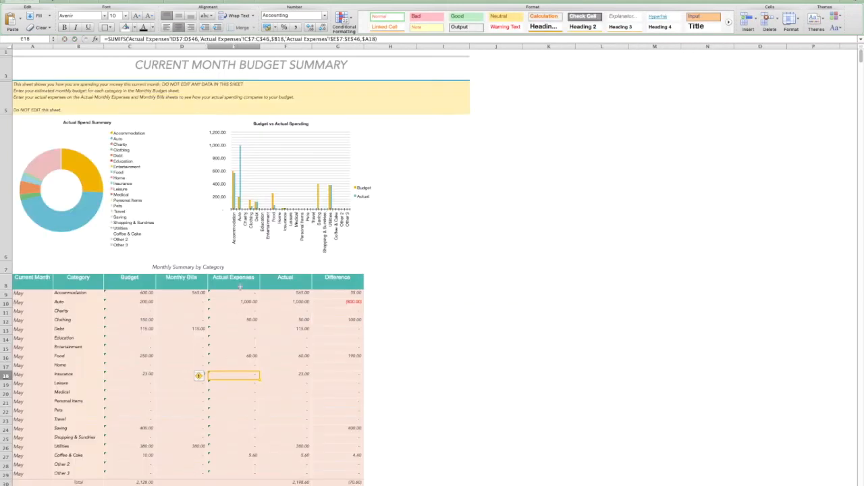
{"action": "key", "text": "ctrl+Page_Down"}
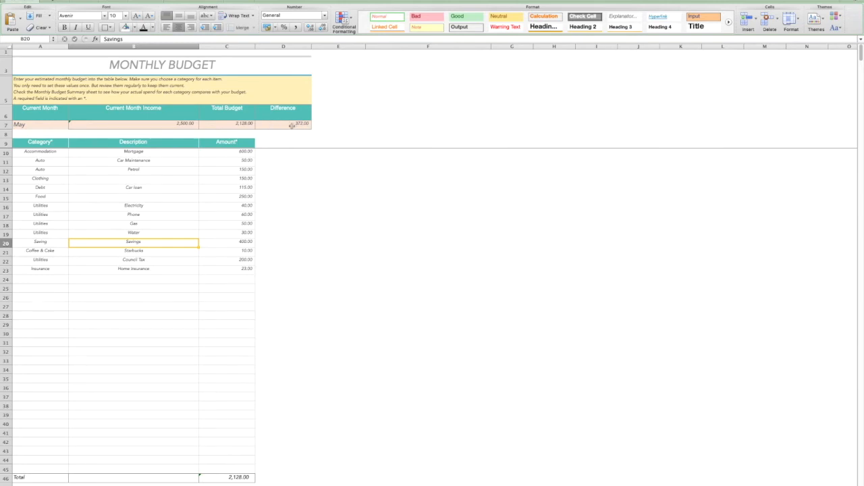
{"action": "left_click", "coordinate": [217, 243]}
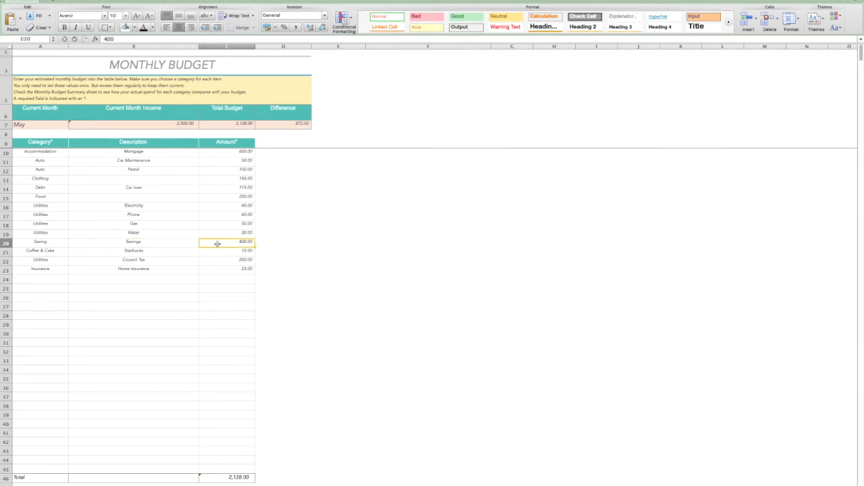
{"action": "type", "text": "550"}
{"action": "key", "text": "Return"}
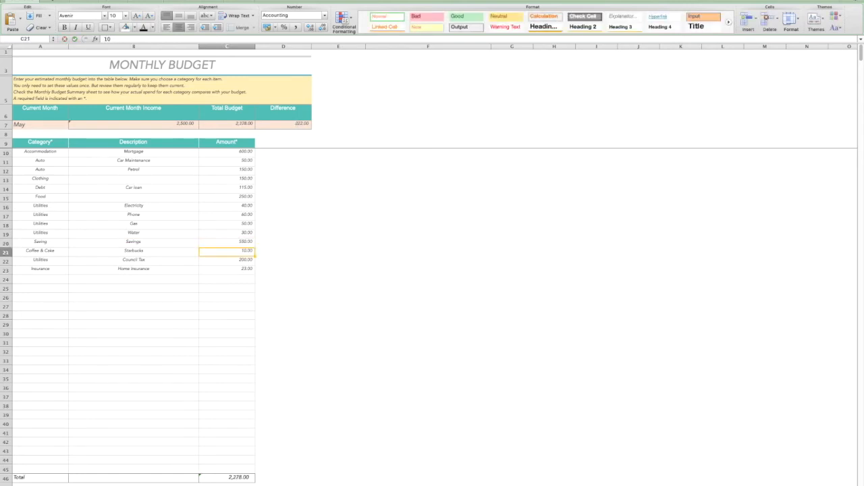
{"action": "left_click", "coordinate": [175, 485]}
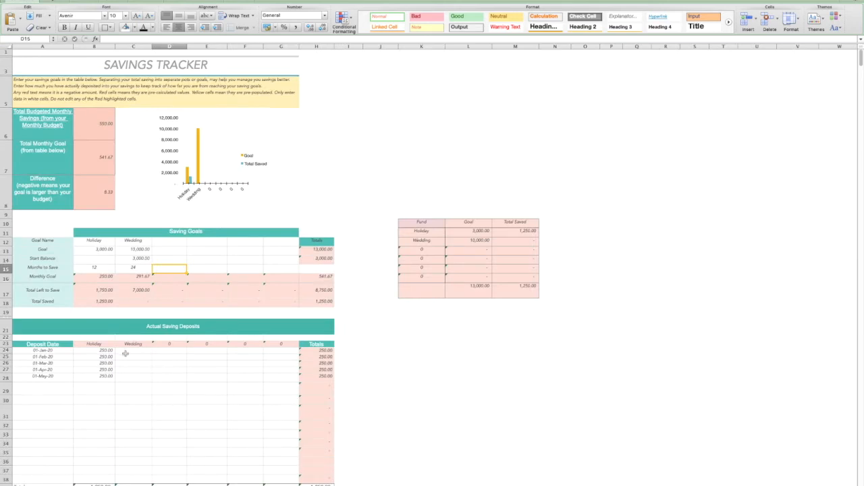
- Enter a Wedding deposit of 294.67 for 01-May-20 in the Actual Saving Deposits table
{"action": "left_click", "coordinate": [129, 378]}
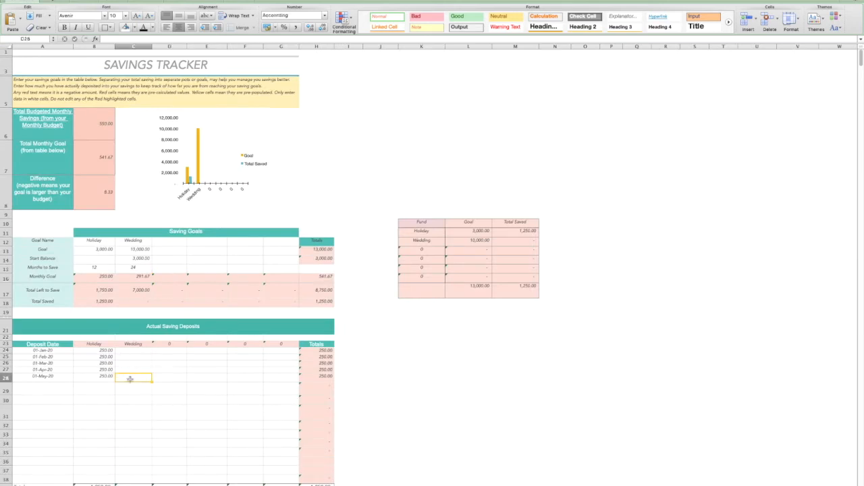
{"action": "type", "text": "294.67"}
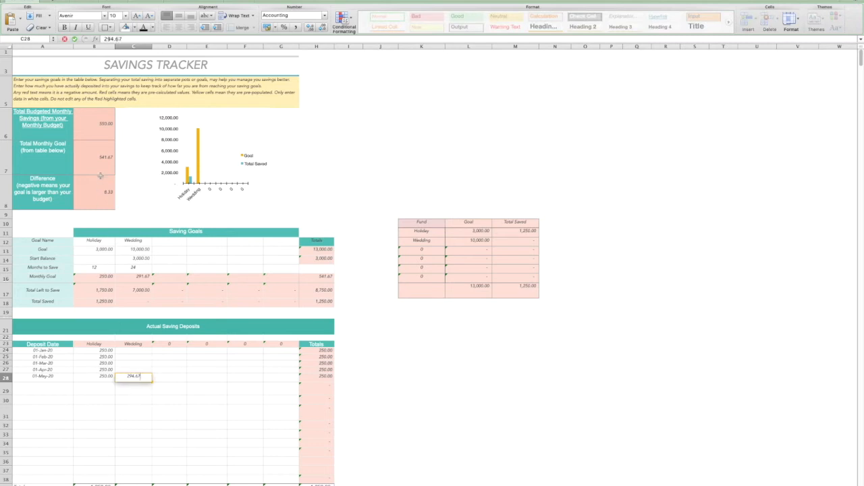
{"action": "left_click", "coordinate": [128, 390]}
- Change the 01-May-20 Wedding deposit to 300
{"action": "left_click", "coordinate": [126, 380]}
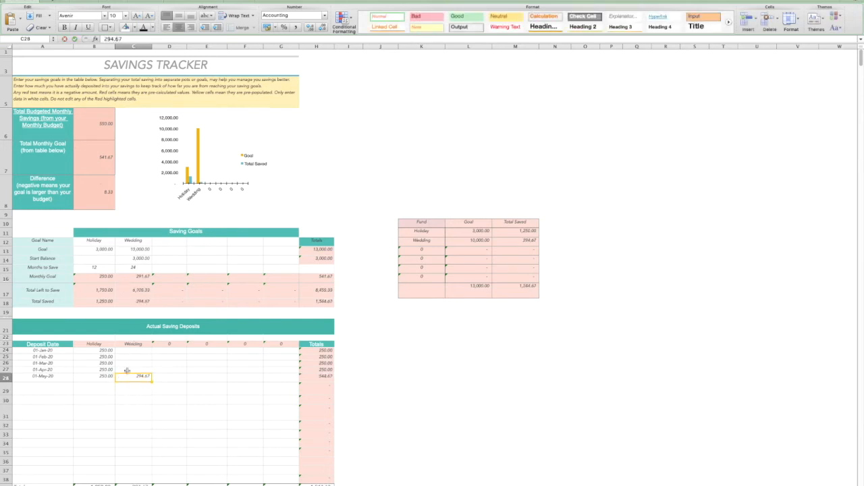
{"action": "type", "text": "300"}
{"action": "key", "text": "Tab"}
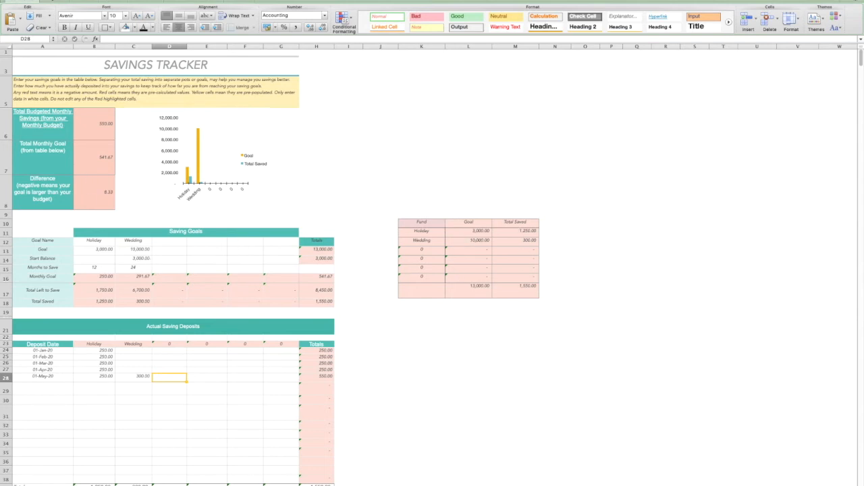
- Check the Holiday and Wedding bars in the Savings Goals chart on the How Much I'm Worth sheet
{"action": "left_click", "coordinate": [175, 485]}
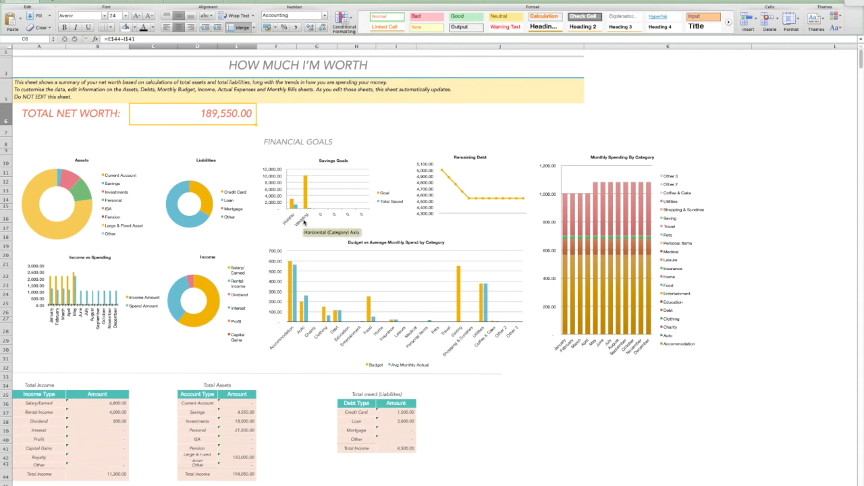
{"action": "mouse_move", "coordinate": [307, 185]}
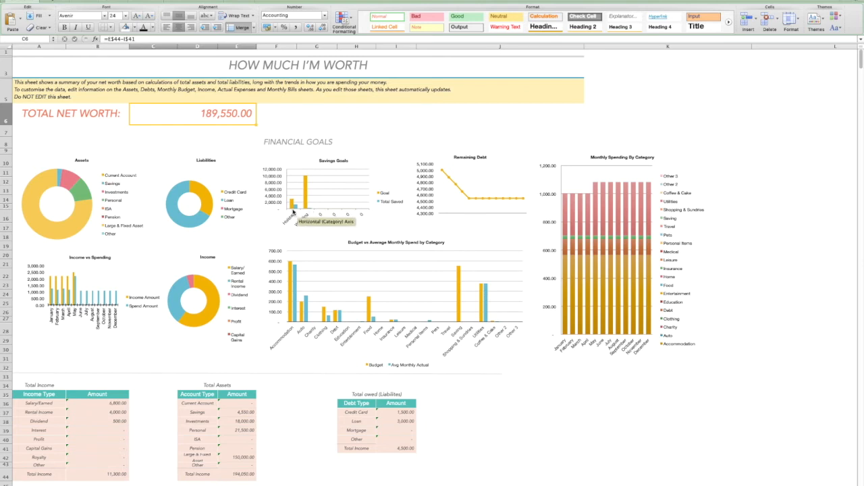
{"action": "mouse_move", "coordinate": [295, 209]}
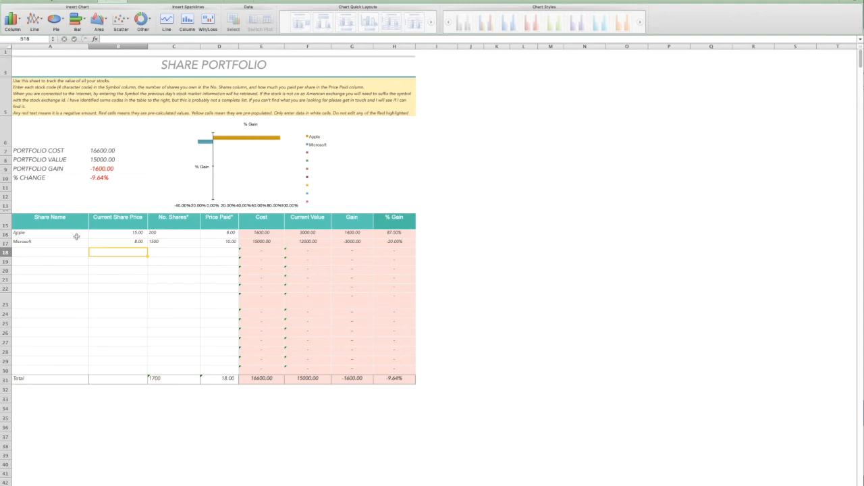
- Review Apple's share name, number of shares, price paid and current price in the Share Portfolio, and Microsoft's current share price
{"action": "left_click", "coordinate": [39, 235]}
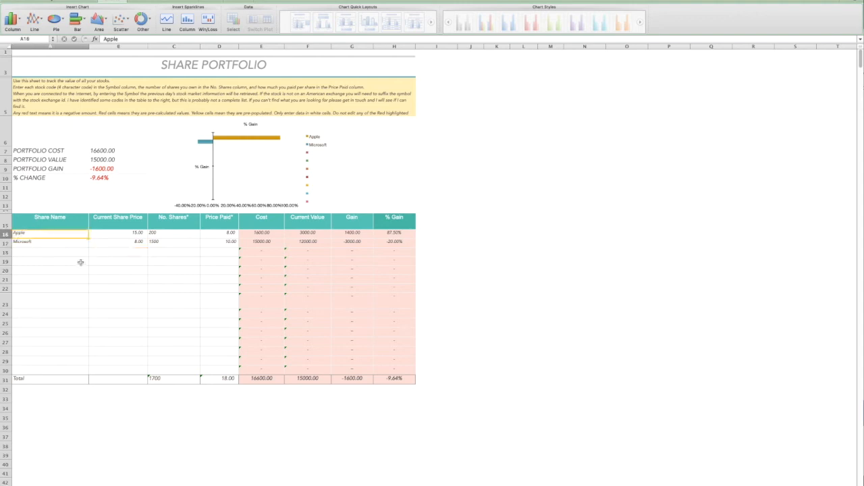
{"action": "left_click", "coordinate": [169, 235]}
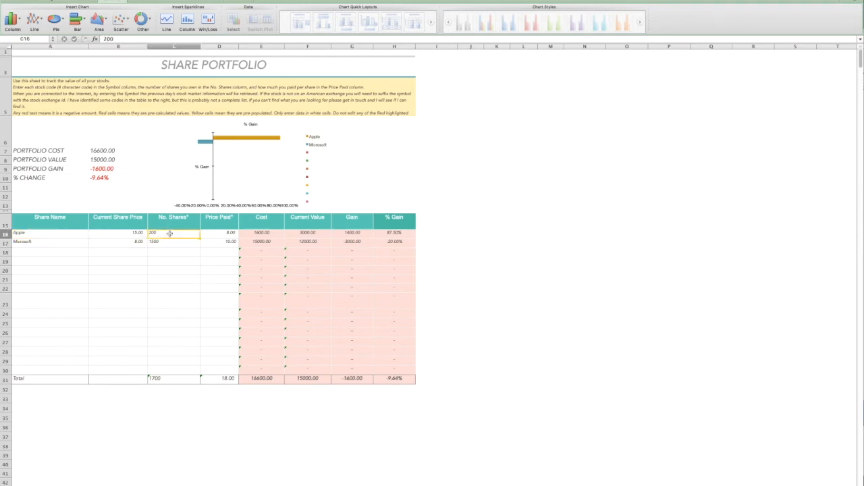
{"action": "left_click", "coordinate": [211, 234]}
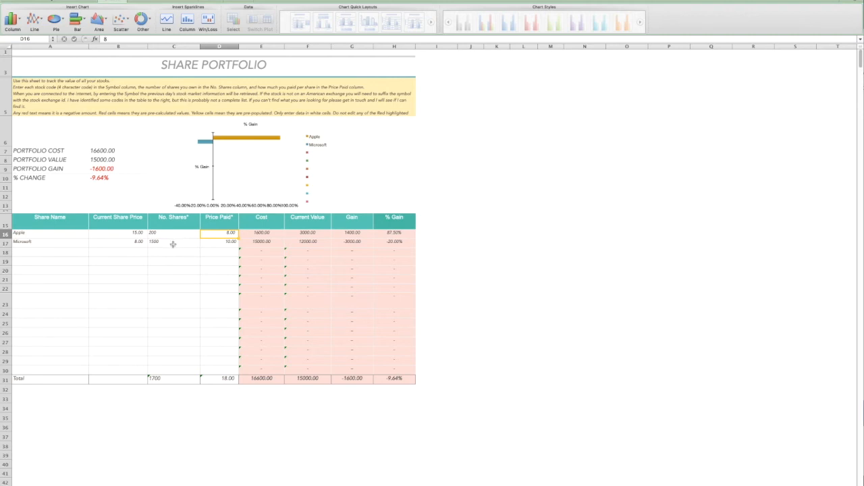
{"action": "left_click", "coordinate": [104, 234]}
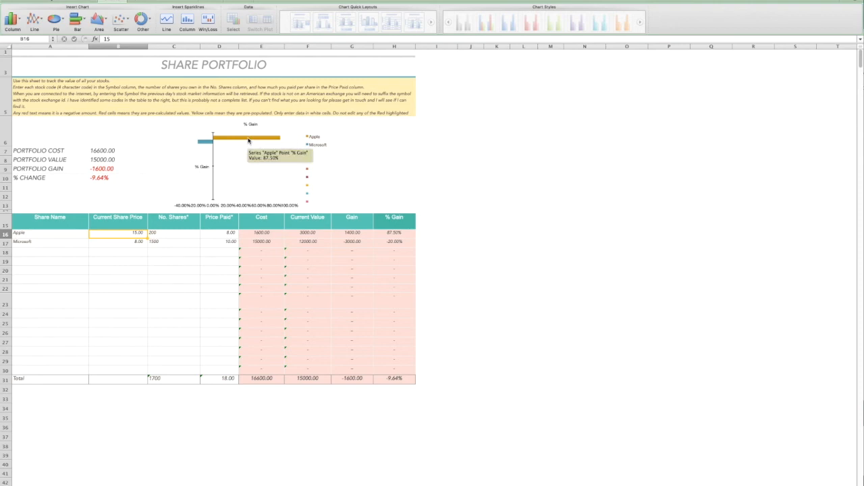
{"action": "left_click", "coordinate": [121, 243]}
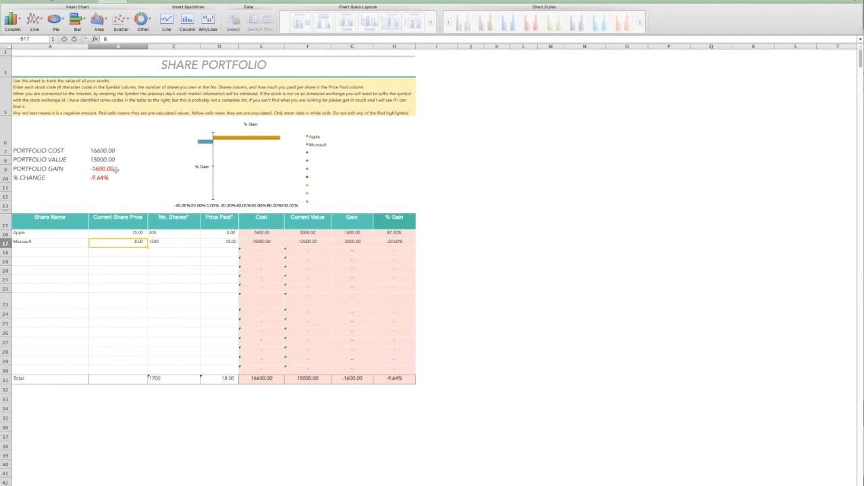
- Add a holding named Share 2 below Microsoft with 3000 shares, a price paid of 0.2 and a current share price of 1
{"action": "left_click", "coordinate": [42, 252]}
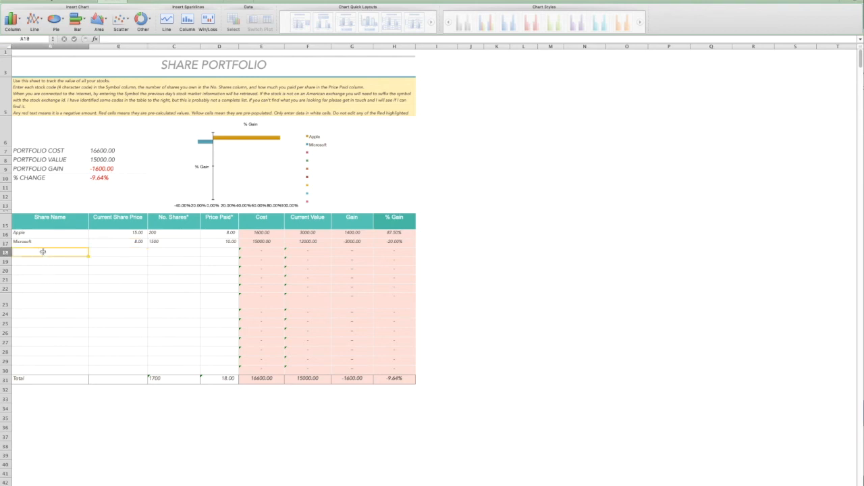
{"action": "type", "text": "Share 2"}
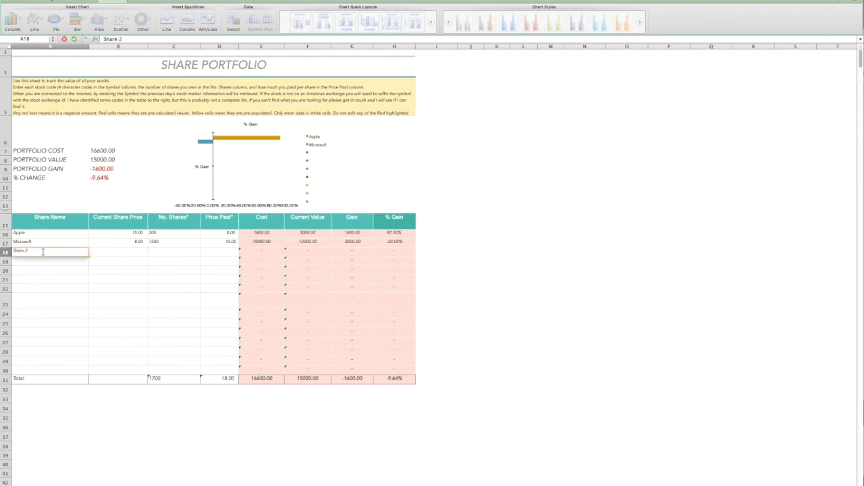
{"action": "left_click", "coordinate": [130, 256]}
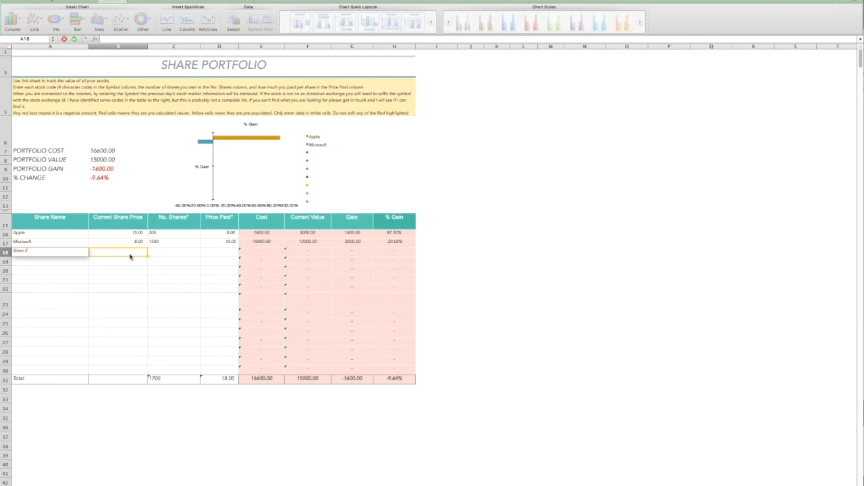
{"action": "left_click", "coordinate": [159, 253]}
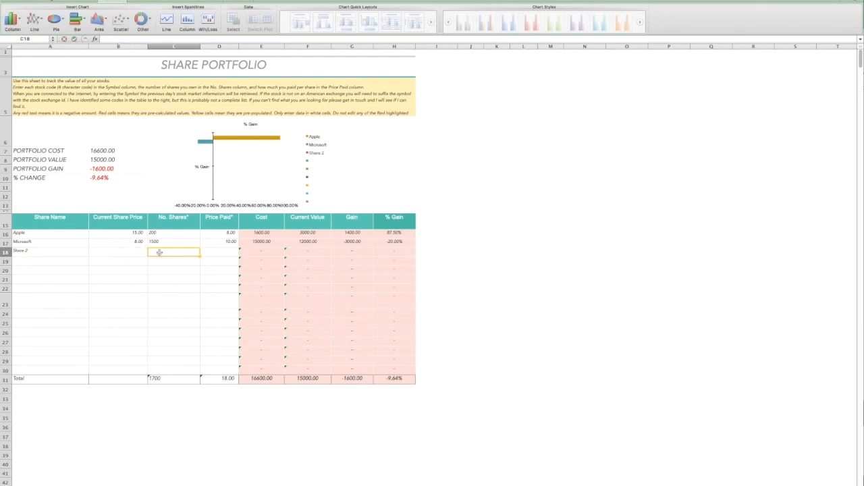
{"action": "type", "text": "3000"}
{"action": "left_click", "coordinate": [215, 255]}
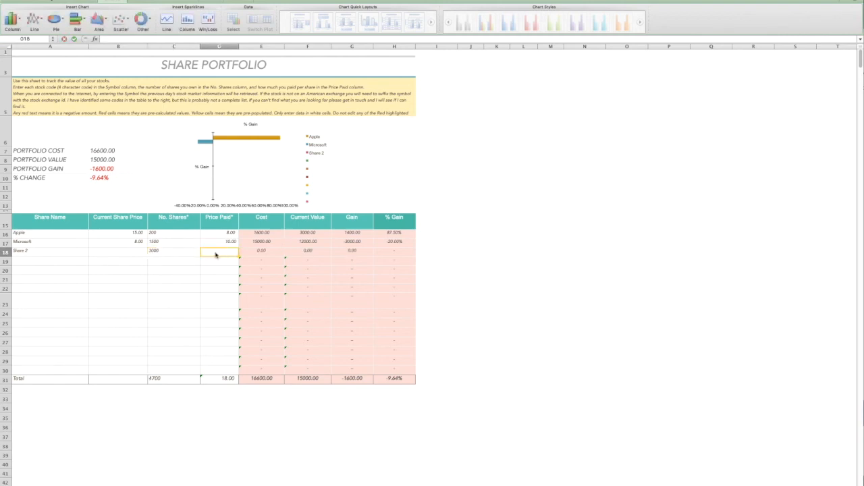
{"action": "type", "text": "0.2"}
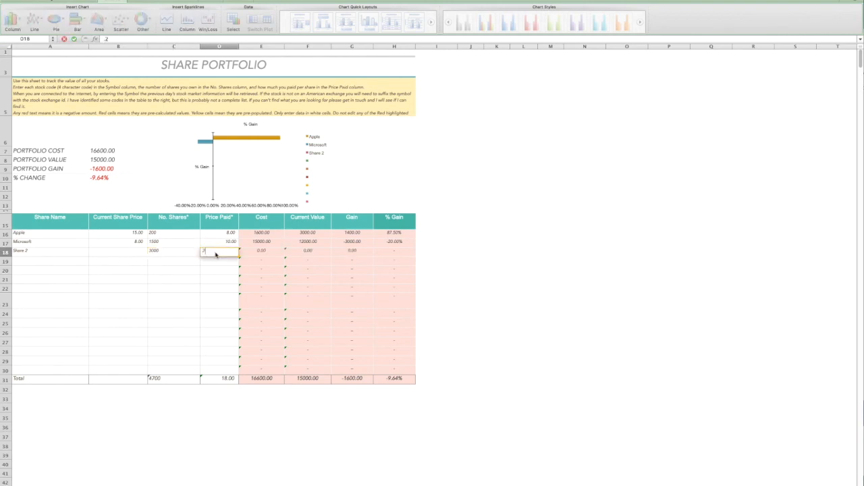
{"action": "left_click", "coordinate": [110, 251]}
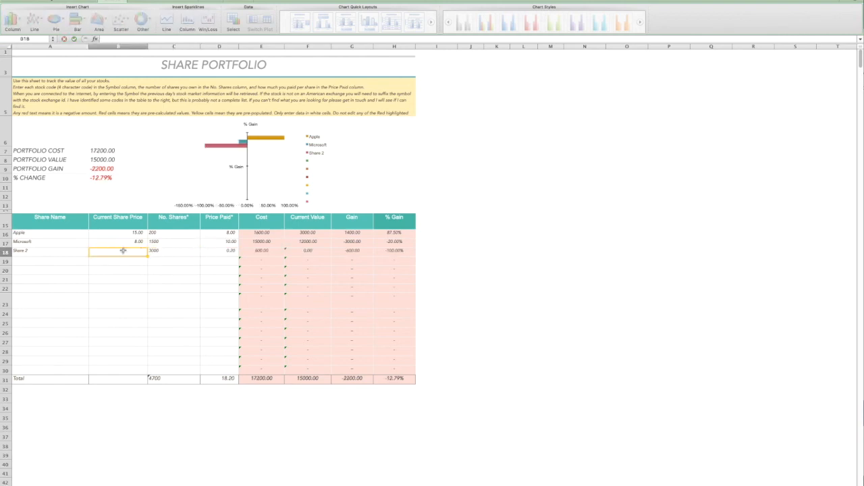
{"action": "type", "text": "1"}
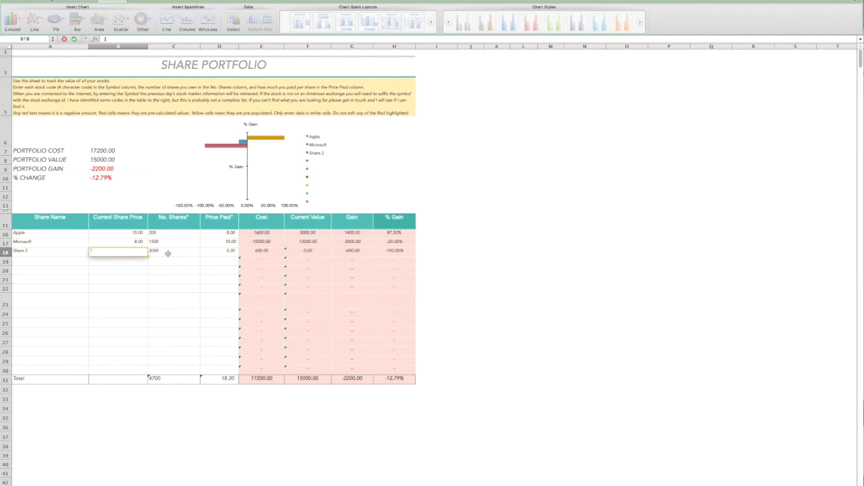
{"action": "left_click", "coordinate": [168, 255]}
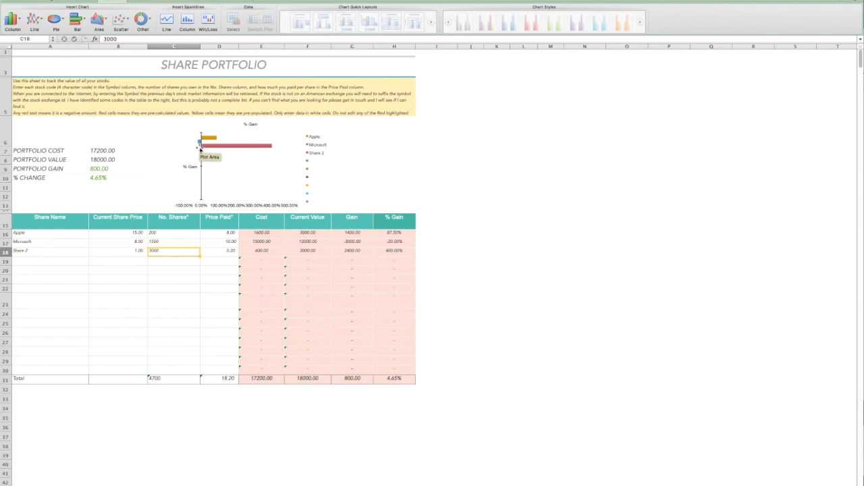
- Check the portfolio's % Gain chart and the linked Investment Portfolio value on the Assets sheet
{"action": "mouse_move", "coordinate": [207, 146]}
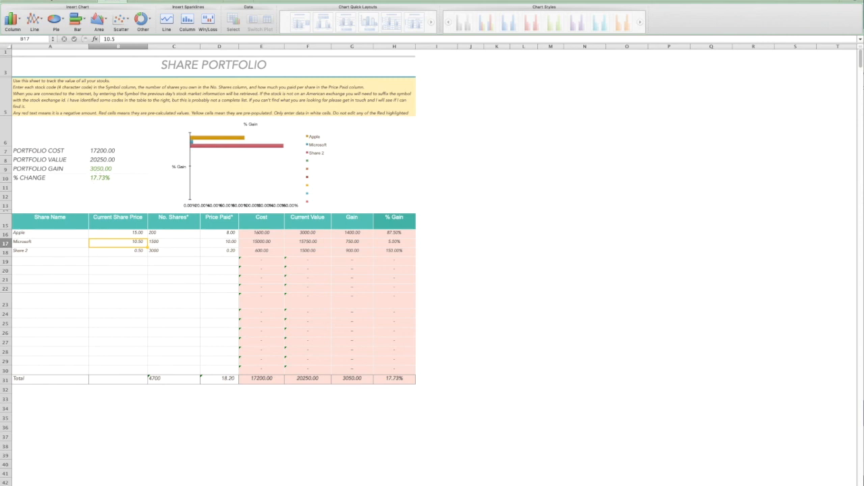
{"action": "key", "text": "ctrl+Page_Up"}
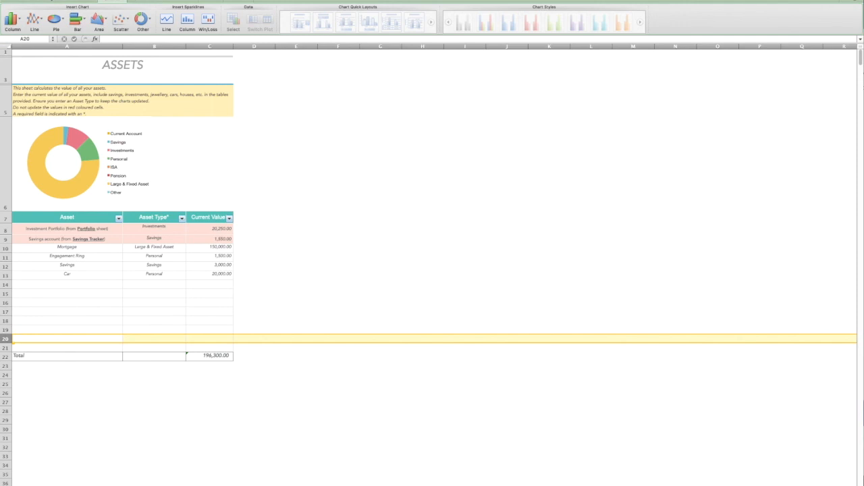
- Examine the Portfolio Value summary on the Share Portfolio sheet and the Cost total of the holdings table
{"action": "key", "text": "ctrl+Page_Down"}
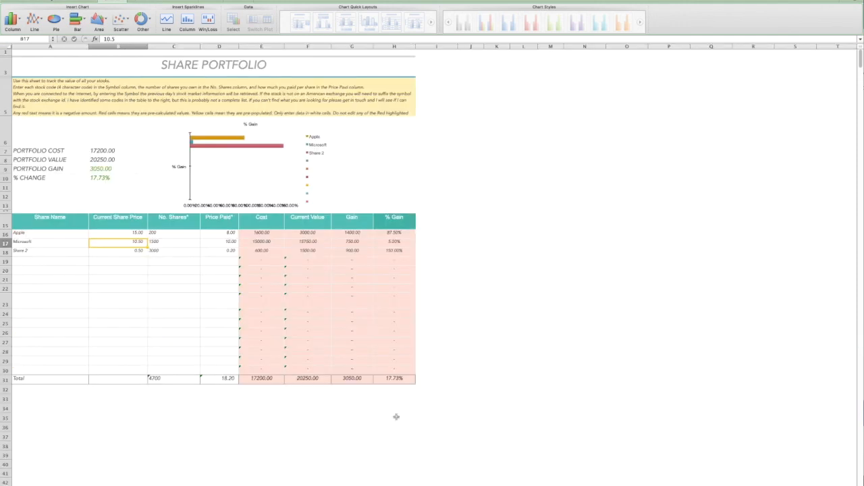
{"action": "left_click", "coordinate": [91, 160]}
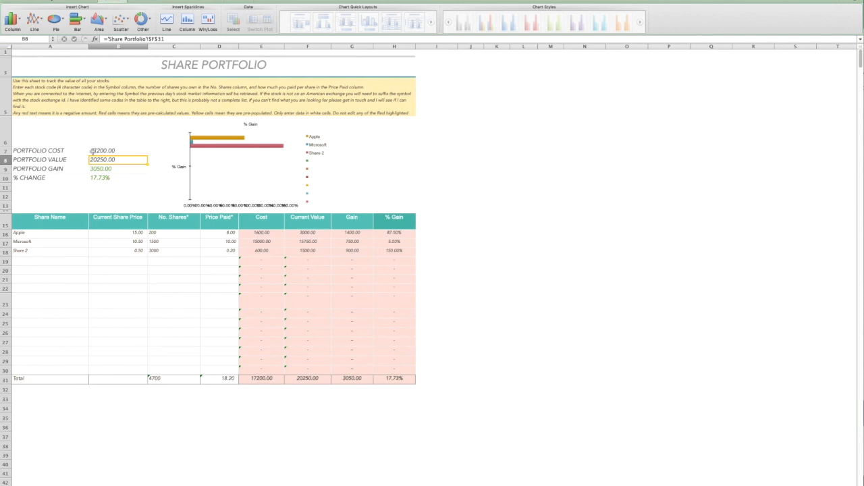
{"action": "left_click", "coordinate": [260, 380]}
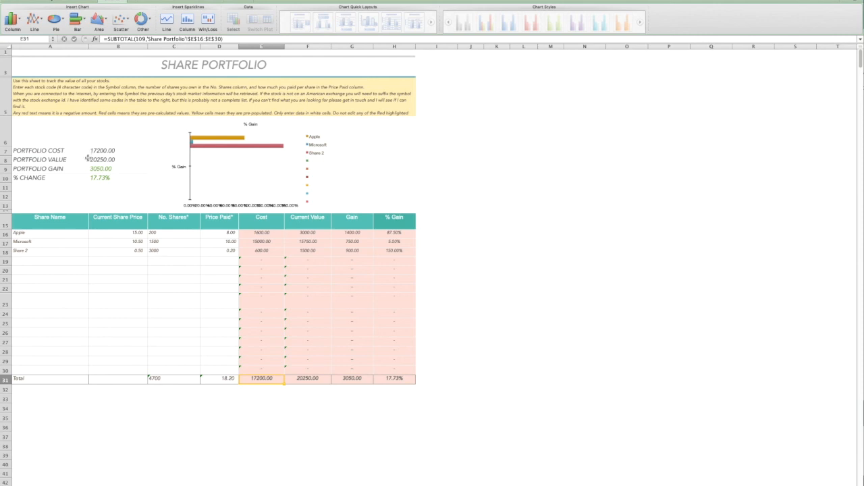
- Compare the Portfolio Value with the linked Investment Portfolio entry on the Assets sheet, and inspect the Portfolio Gain in the Share Portfolio summary
{"action": "left_click", "coordinate": [90, 160]}
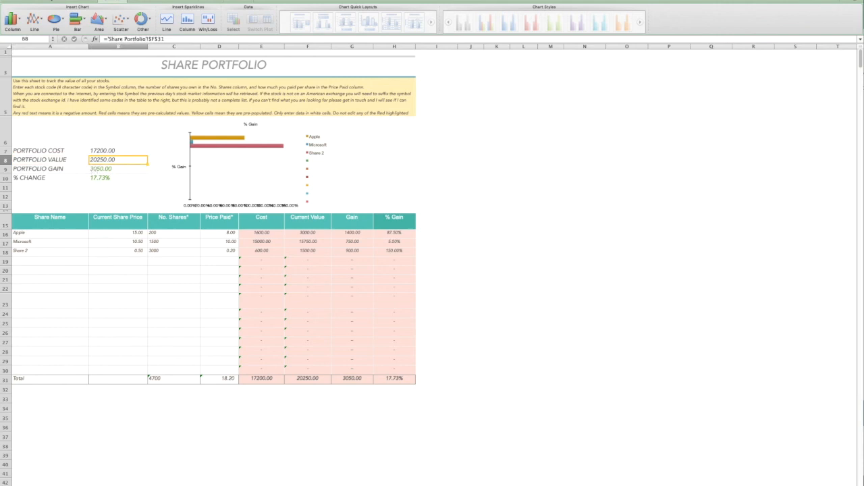
{"action": "left_click", "coordinate": [336, 484]}
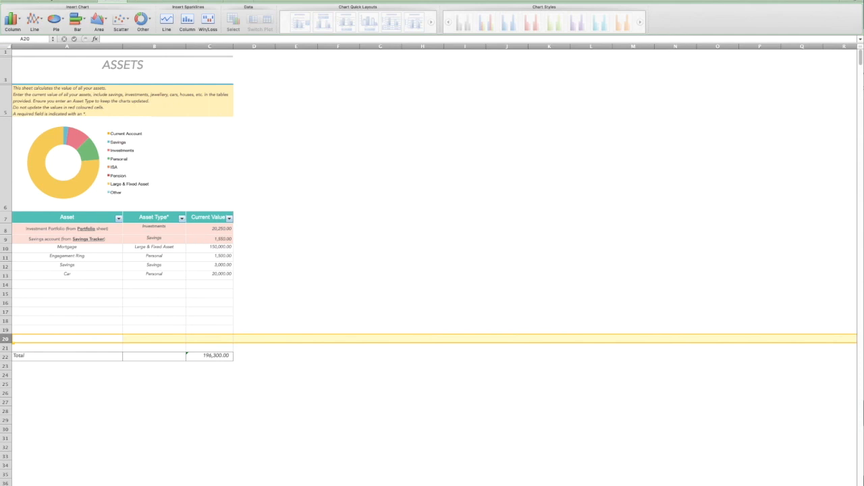
{"action": "left_click", "coordinate": [453, 484]}
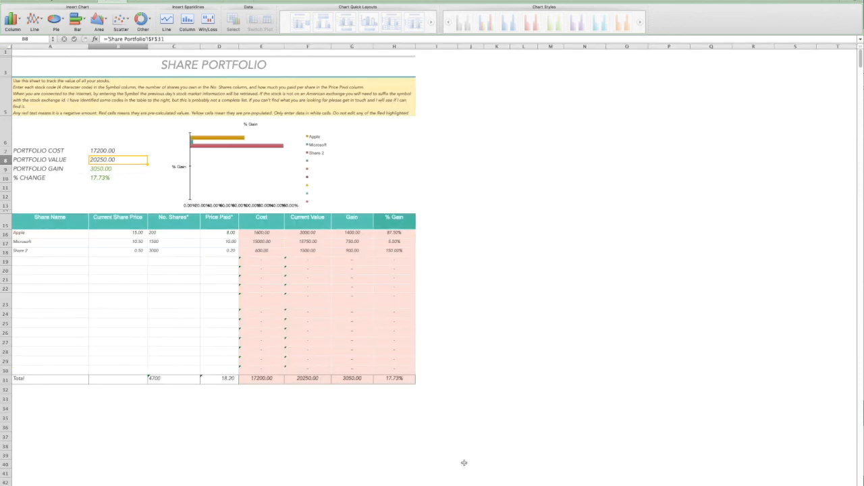
{"action": "left_click", "coordinate": [85, 170]}
{"action": "left_click", "coordinate": [105, 169]}
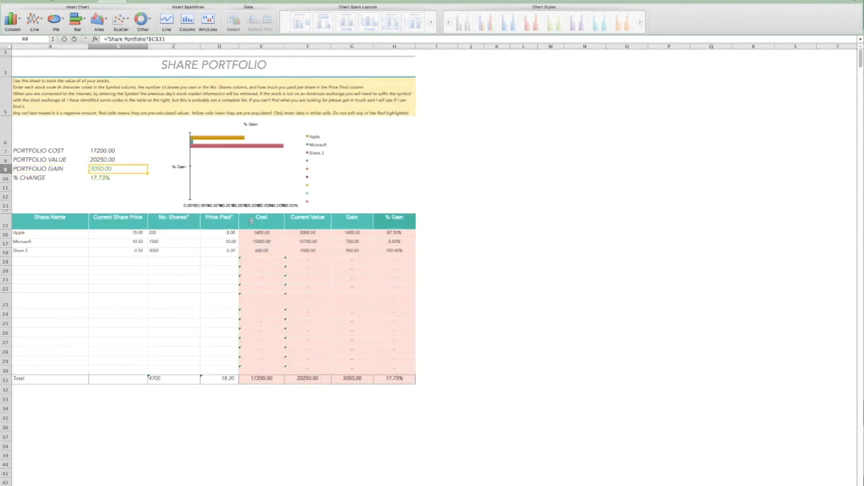